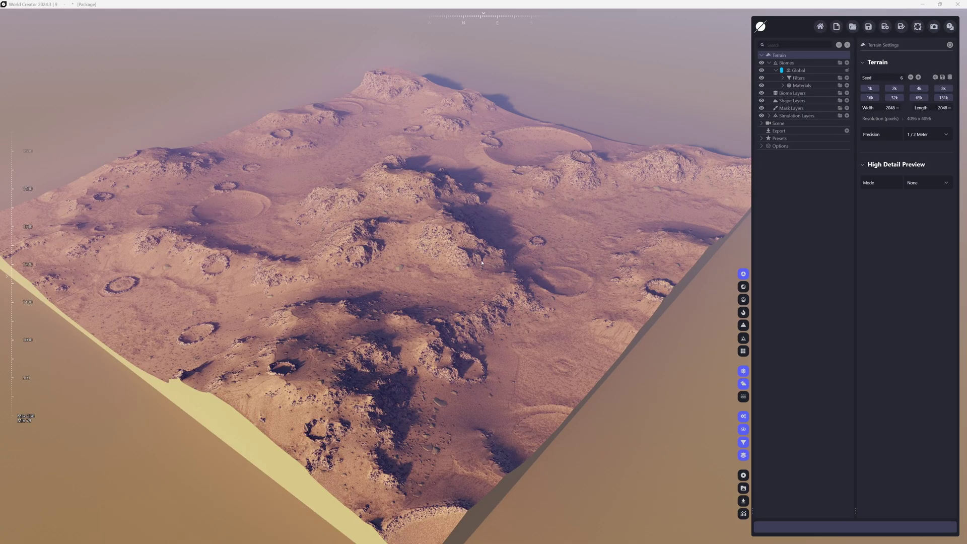
- Turn on the custom export folder in the export settings and add a new export preset
left_click(801, 130)
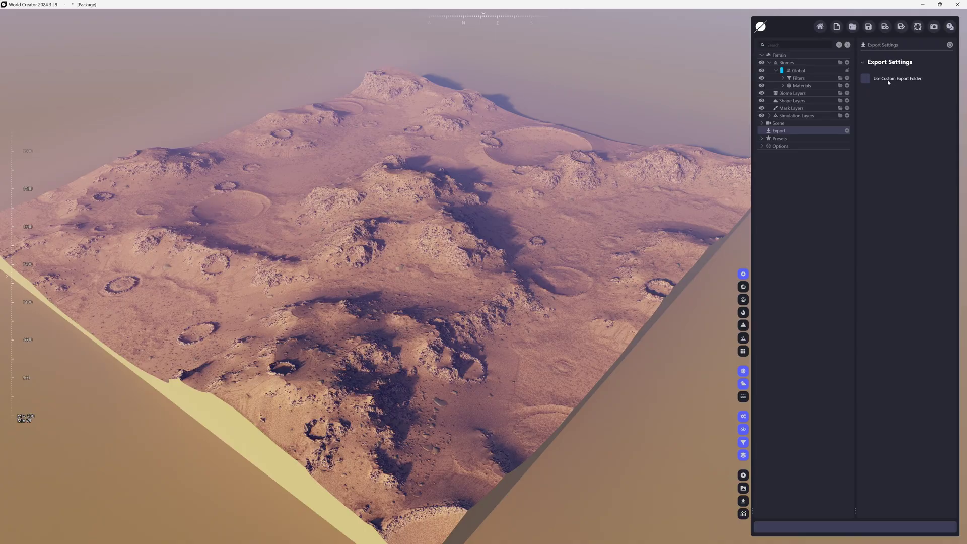
left_click(864, 79)
left_click(946, 95)
left_click(846, 131)
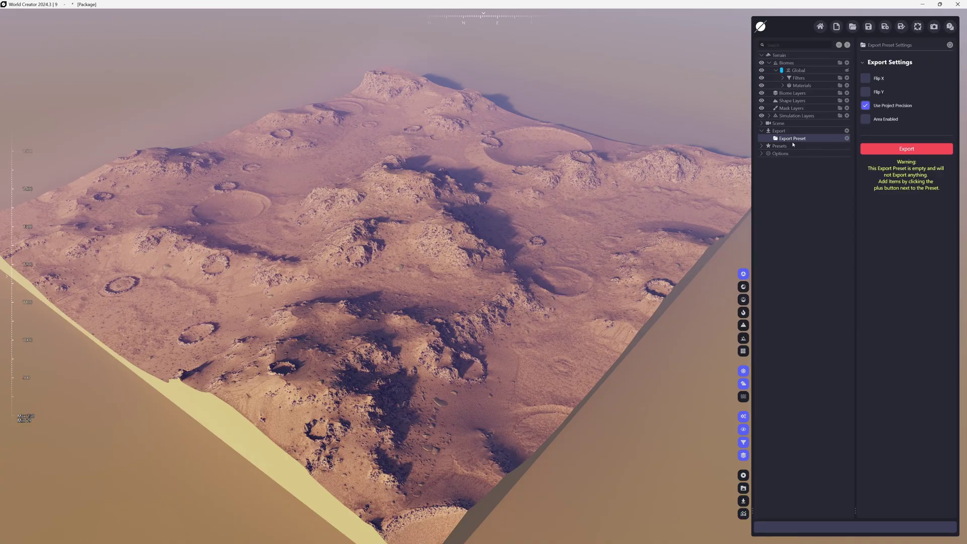
- Add height, color, roughness, normal and ambient occlusion maps to the export preset
left_click(846, 139)
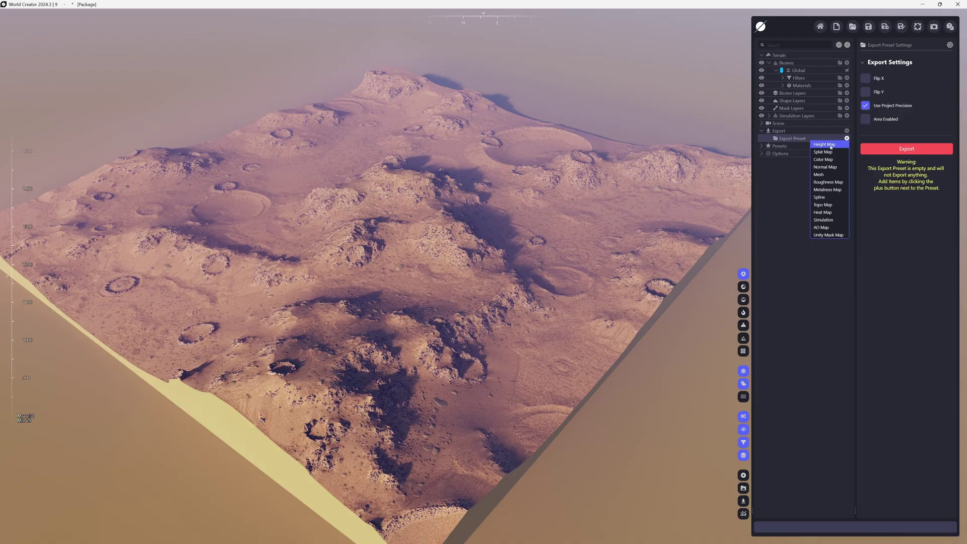
left_click(831, 146)
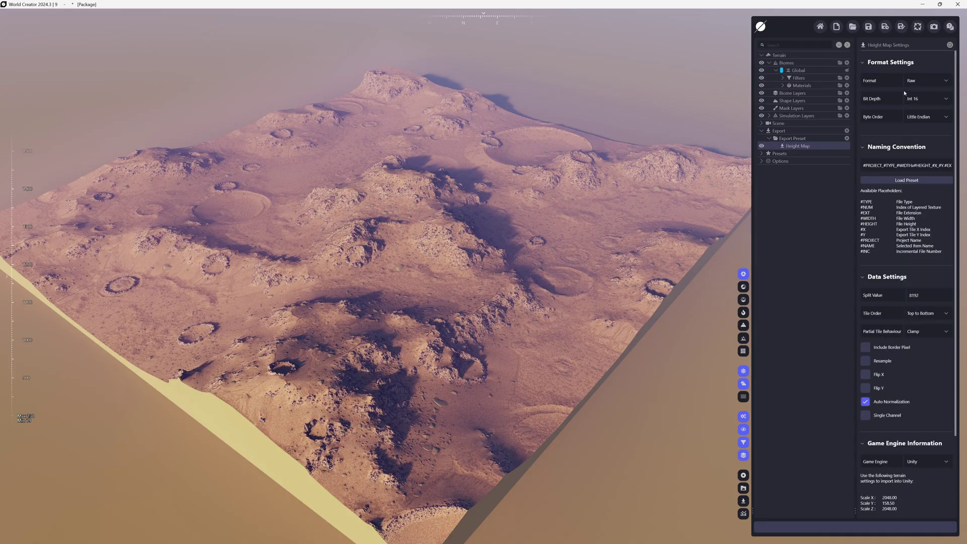
left_click(847, 139)
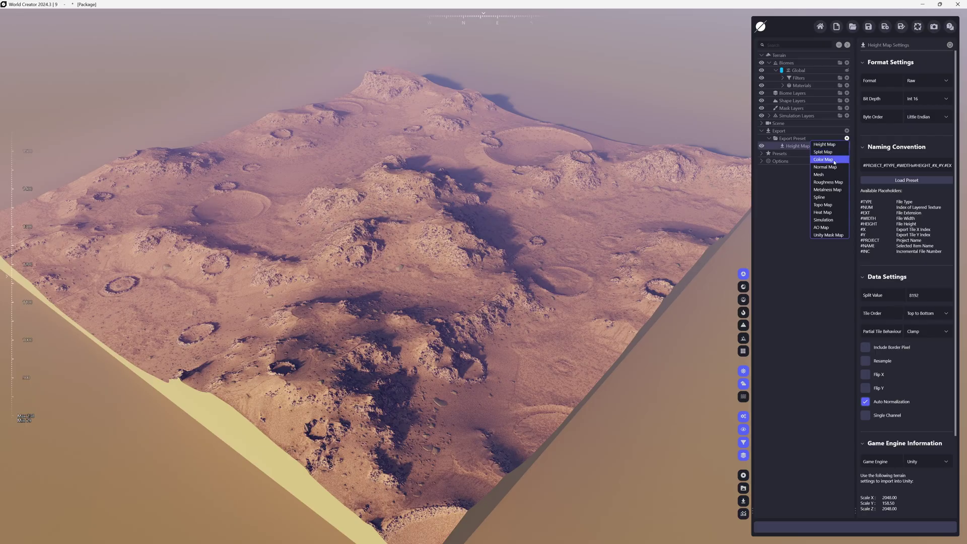
left_click(822, 159)
left_click(847, 138)
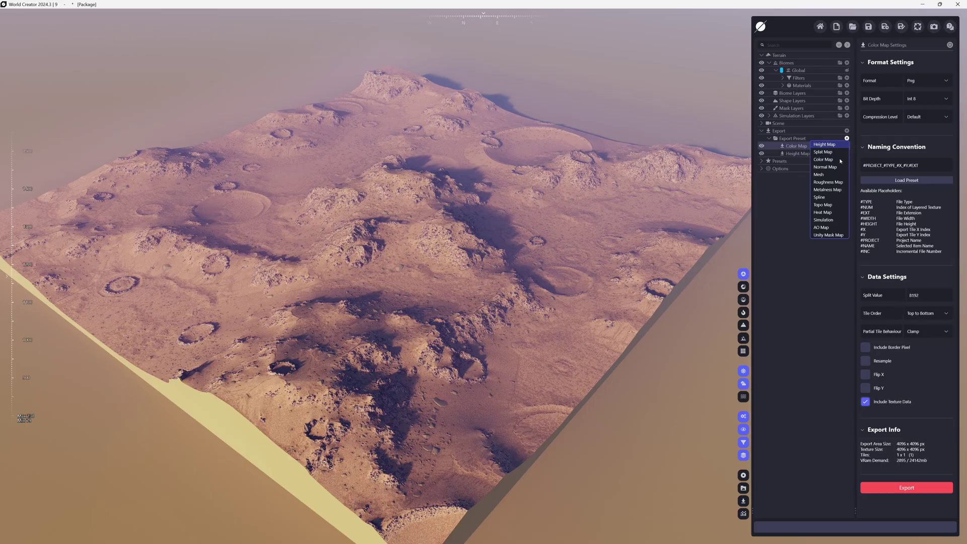
left_click(830, 181)
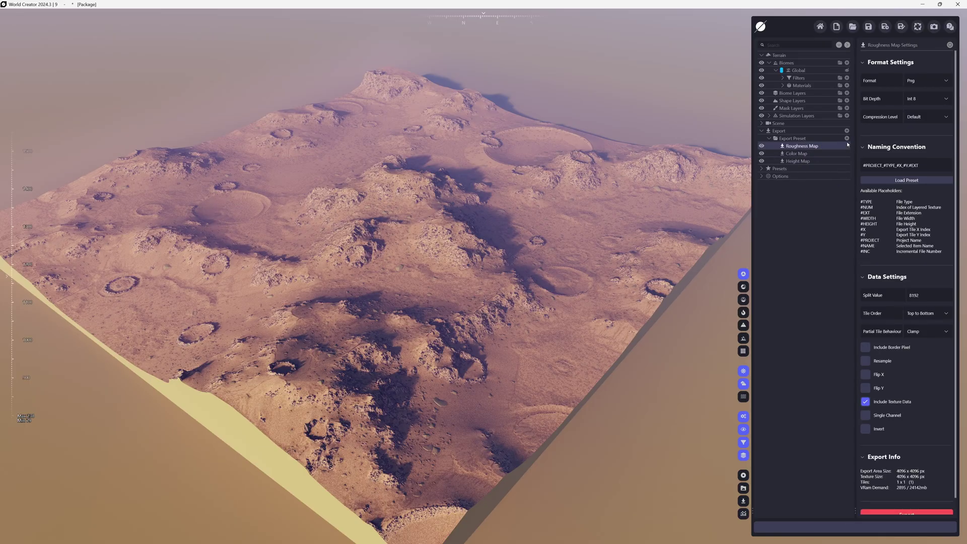
left_click(846, 139)
left_click(824, 166)
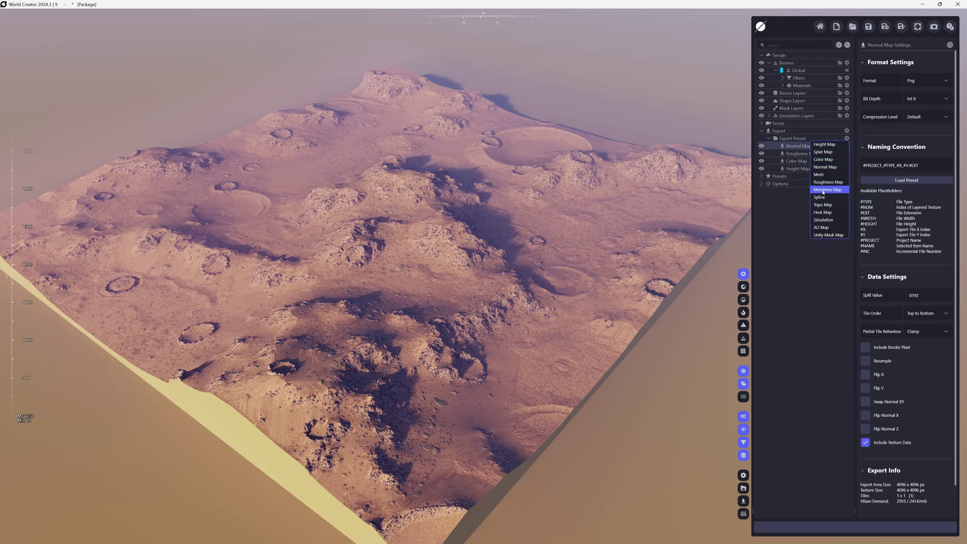
left_click(831, 227)
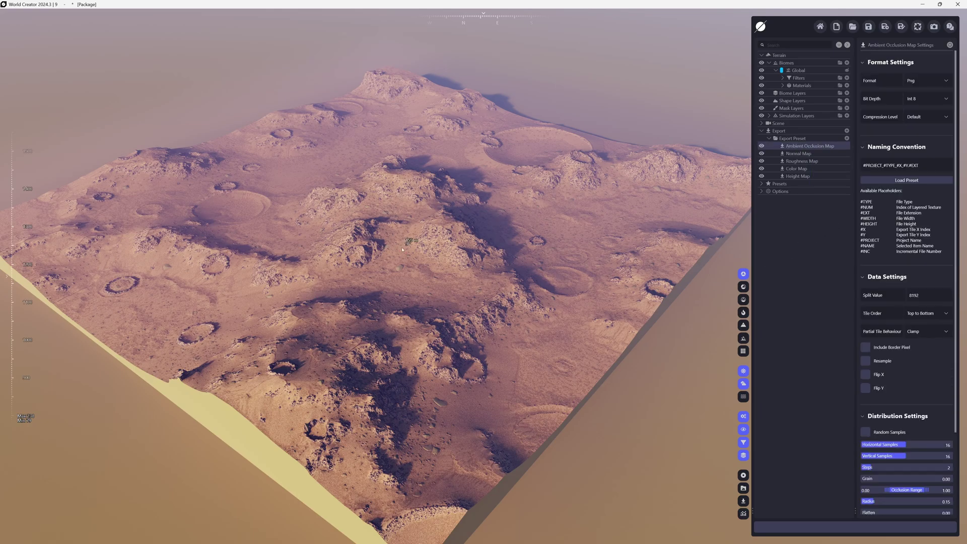
- Set the ambient occlusion map's bit depth to Int 16 and load the Unreal naming convention preset
left_click(811, 153)
left_click(814, 147)
left_click(936, 101)
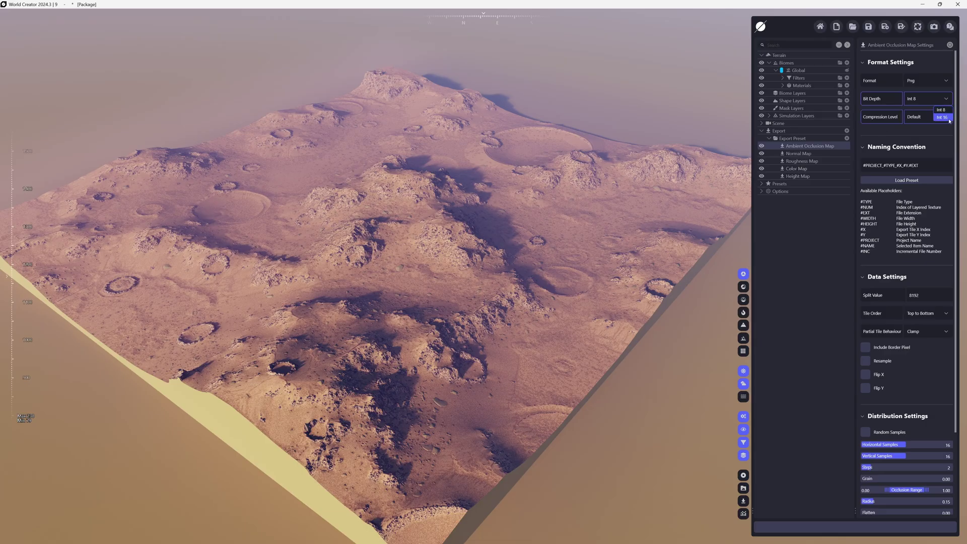
left_click(941, 116)
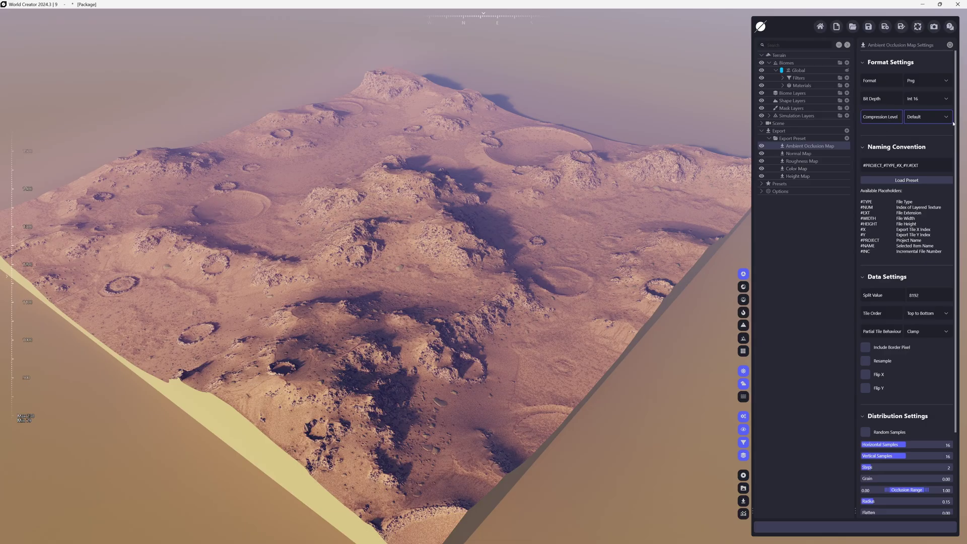
left_click(918, 181)
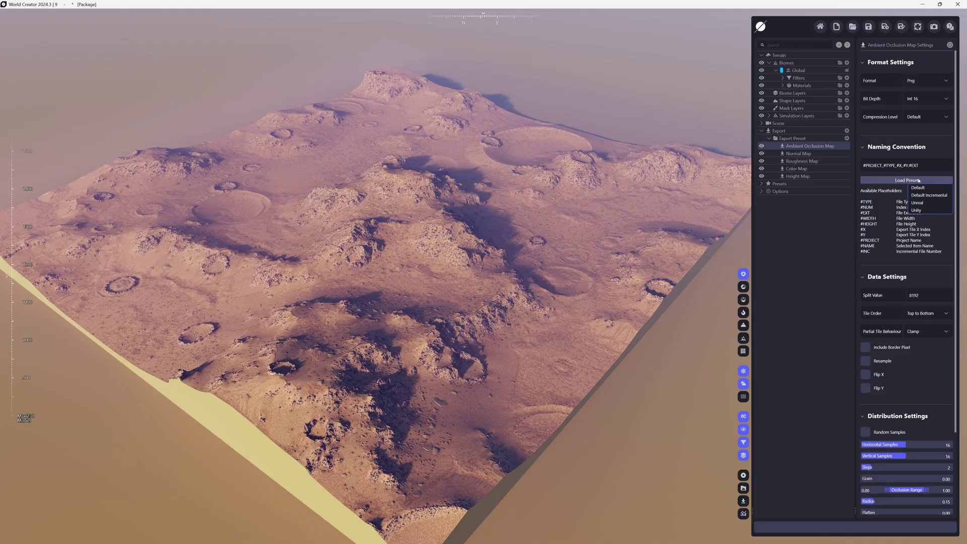
left_click(926, 204)
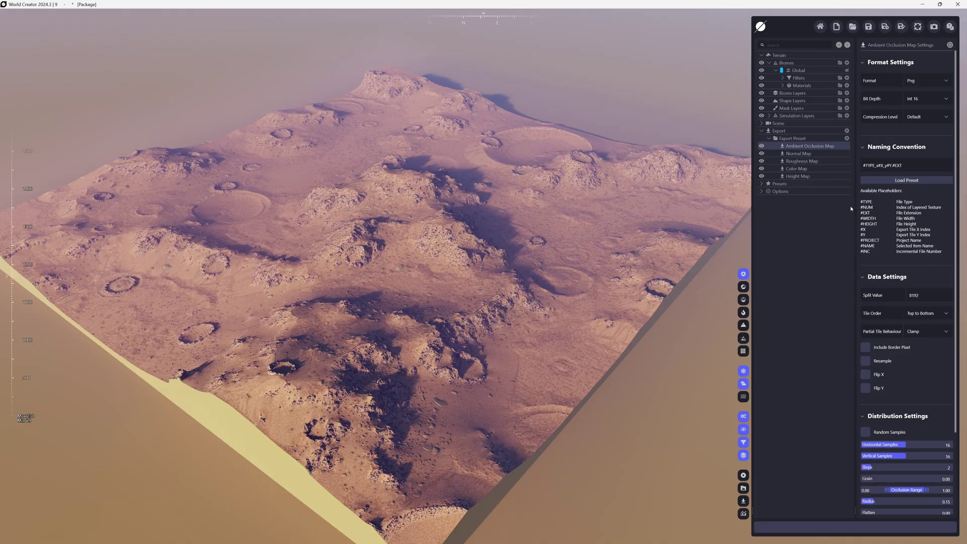
- Export the ambient occlusion map with its default data and distribution settings
scroll(912, 388, "down", 3)
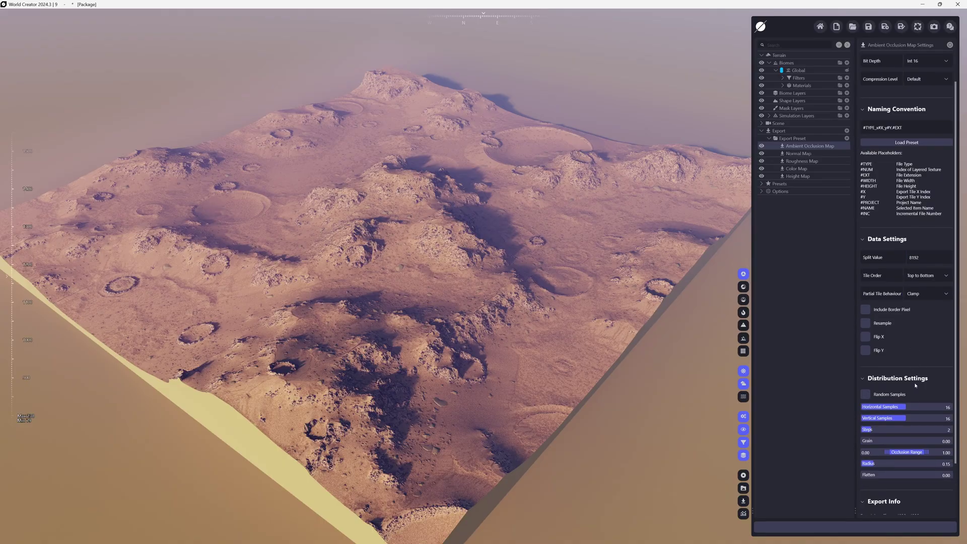
scroll(912, 368, "down", 1)
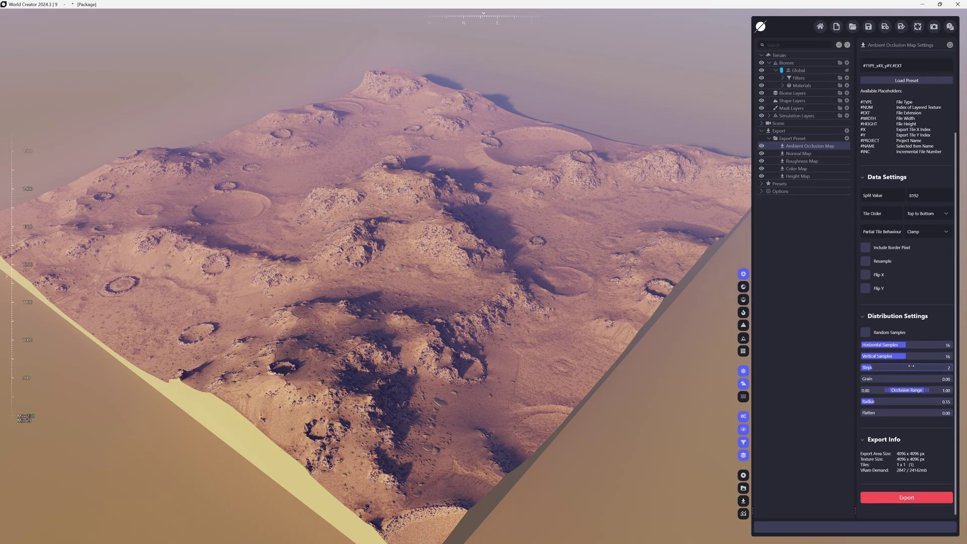
left_click(914, 500)
- Set the normal map's bit depth to Int 16 and load the Unreal naming convention preset
left_click(802, 154)
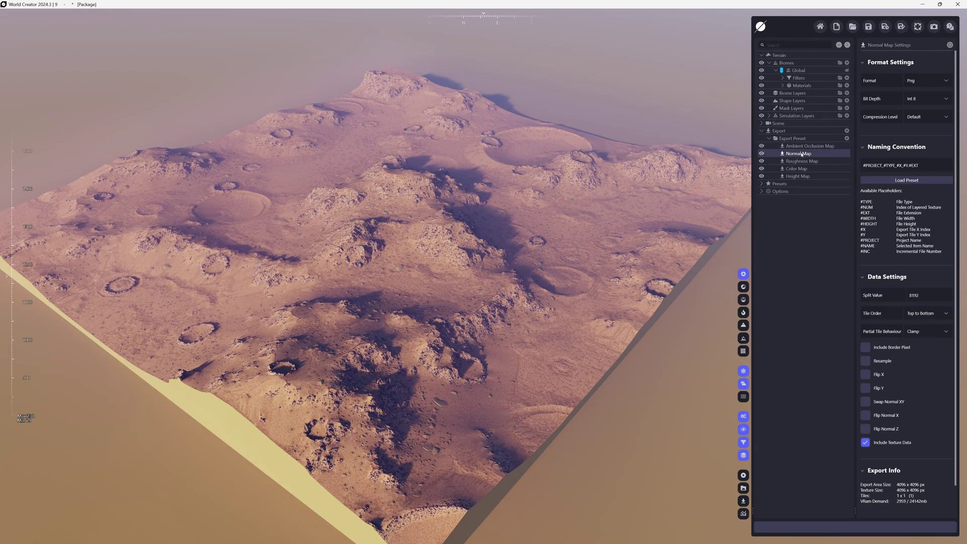
left_click(936, 99)
left_click(941, 117)
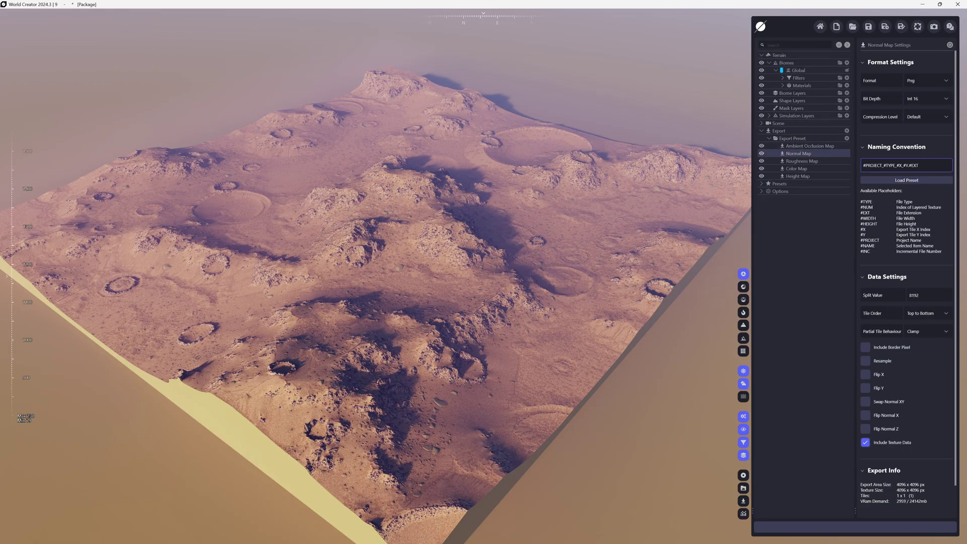
left_click(921, 180)
left_click(923, 203)
- Set the height map to Png format with Int 16 bit depth and the Unreal naming convention preset
left_click(798, 175)
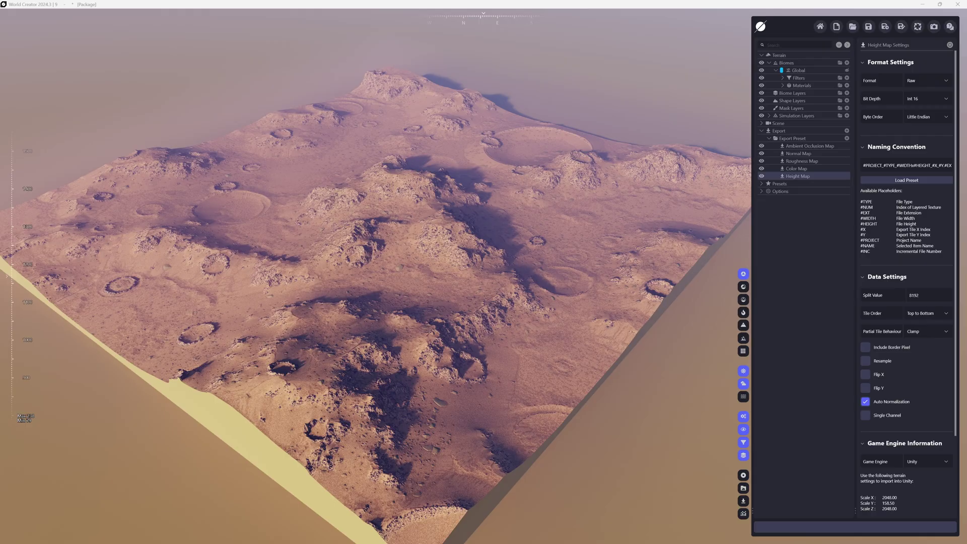
left_click(928, 82)
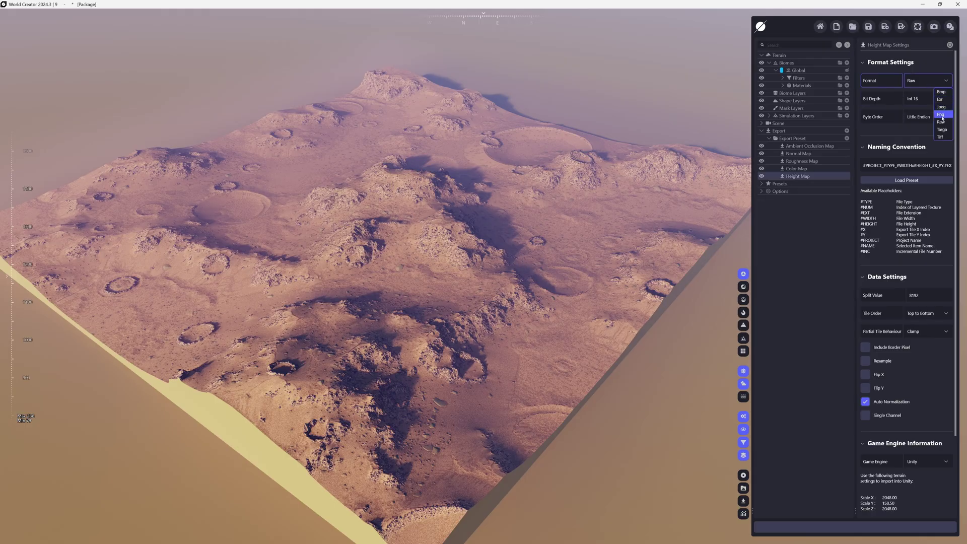
left_click(940, 114)
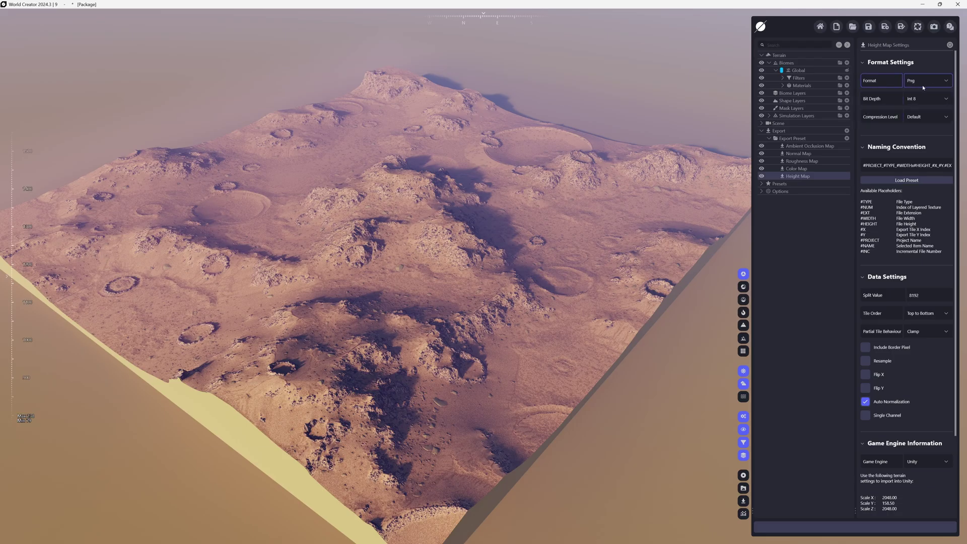
left_click(927, 98)
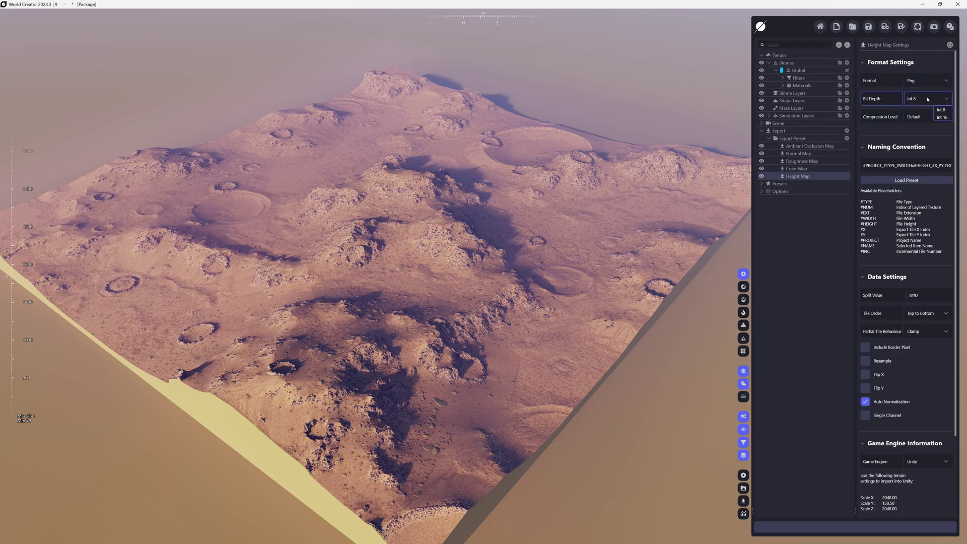
left_click(941, 117)
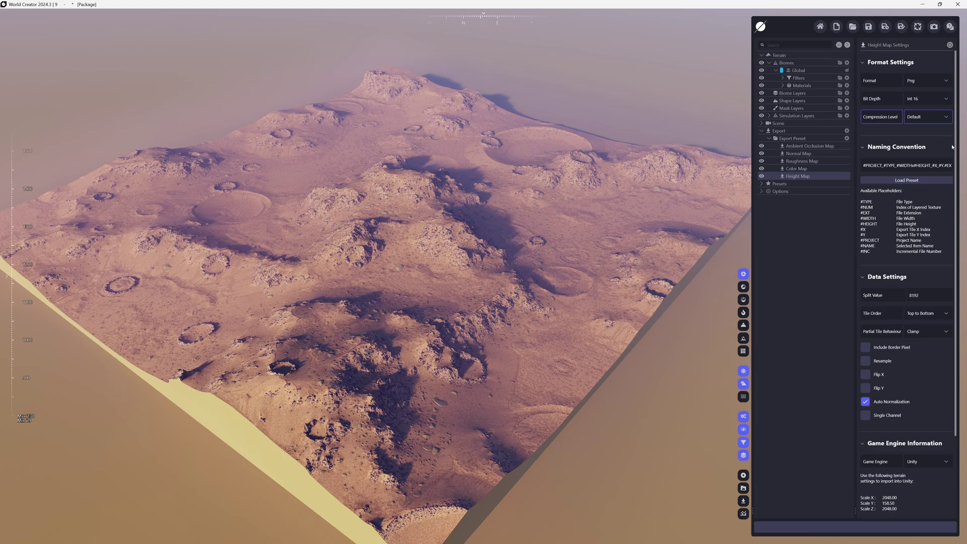
left_click(912, 181)
left_click(917, 201)
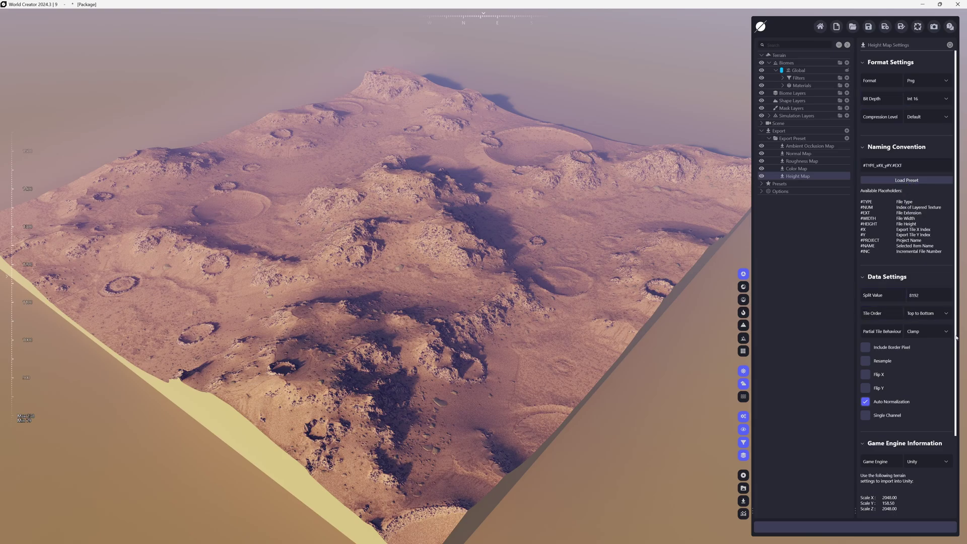
- Set the height map's game engine information to Unreal and export the map
scroll(946, 440, "down", 3)
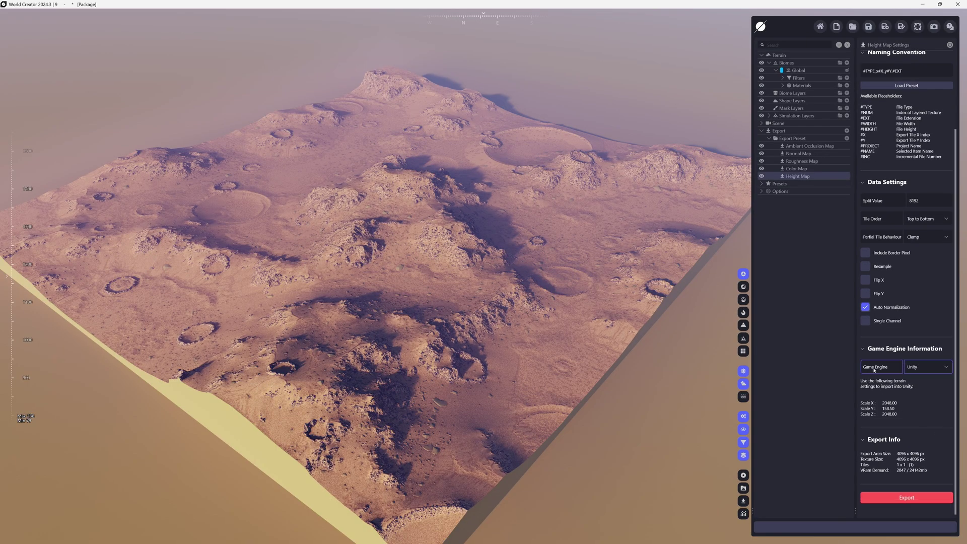
left_click(922, 369)
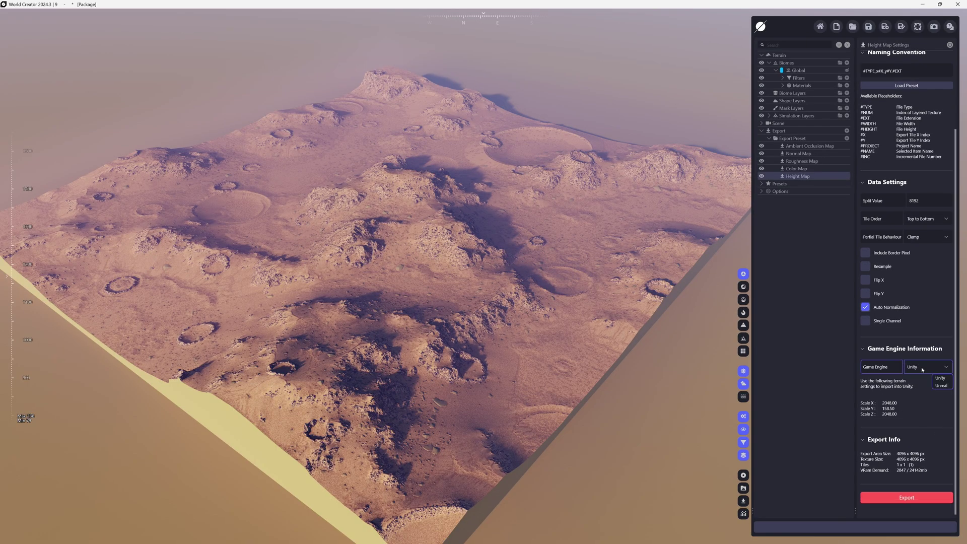
left_click(938, 386)
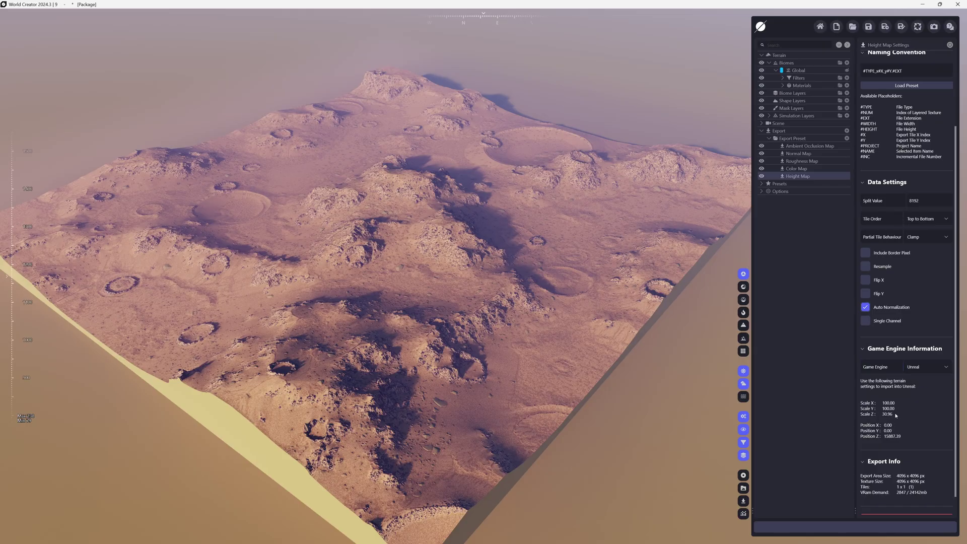
scroll(895, 415, "down", 1)
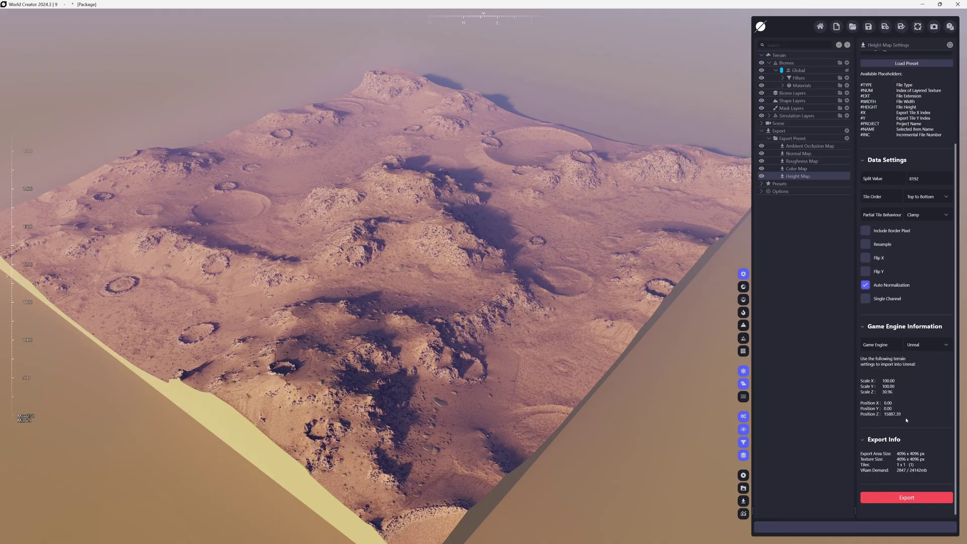
left_click(922, 498)
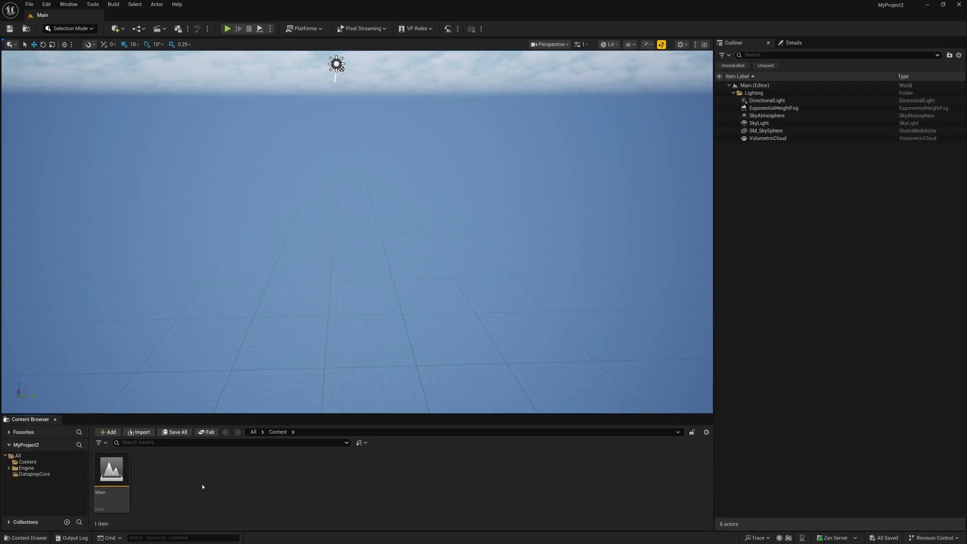
- Switch to Unreal Editor and create a material named Landscape in the Content folder
right_click(157, 479)
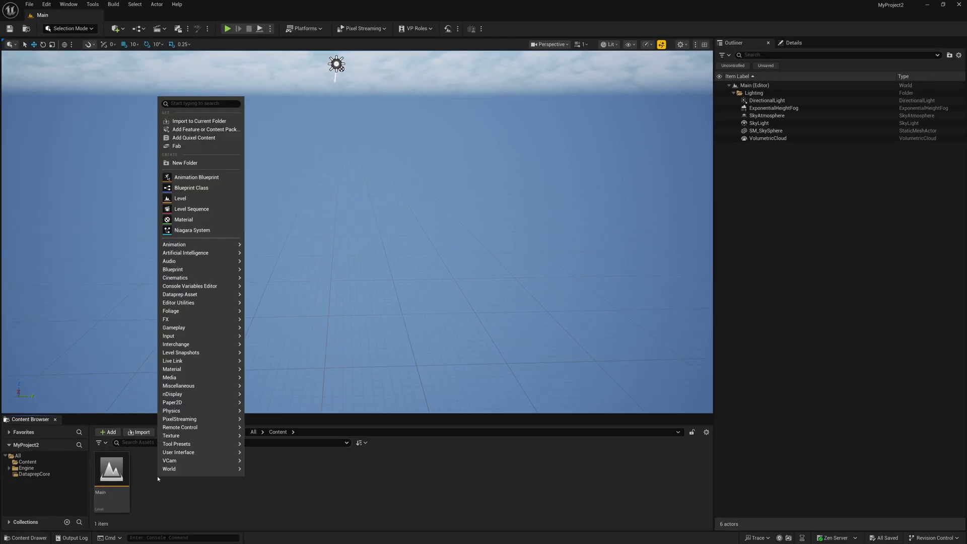
left_click(191, 220)
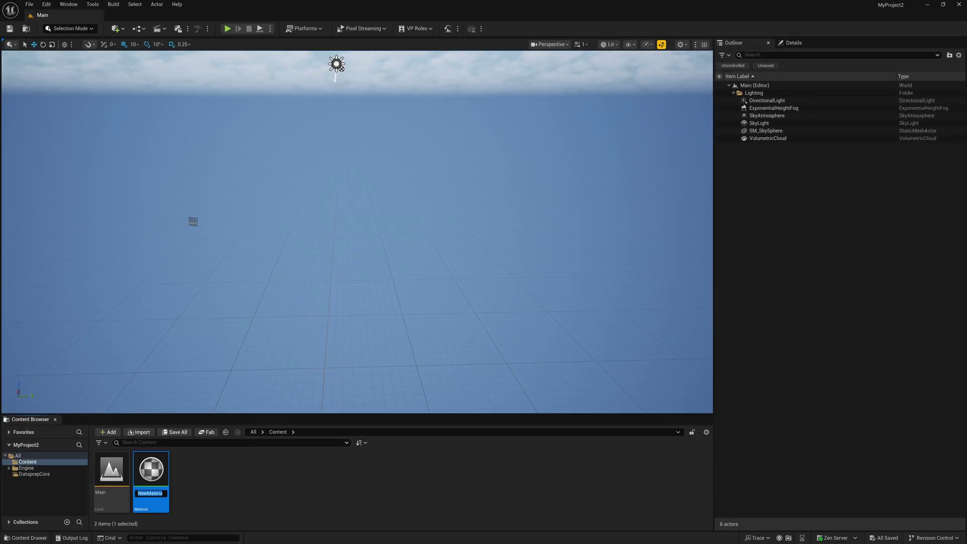
type("Landscape")
key("Return")
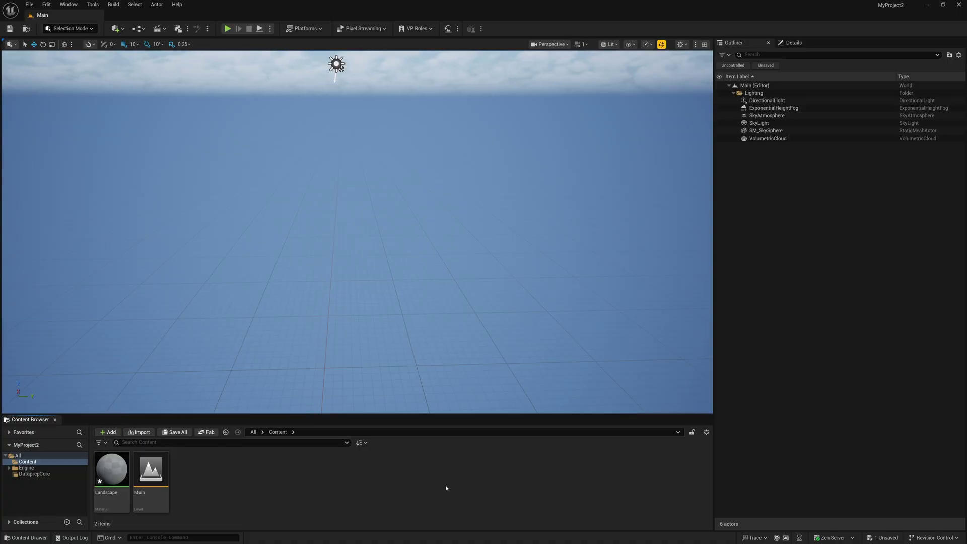
- Import the five exported map images from the TUTORIAL folder into the project's Content folder
key("alt+Tab")
left_click_drag(574, 246, 221, 493)
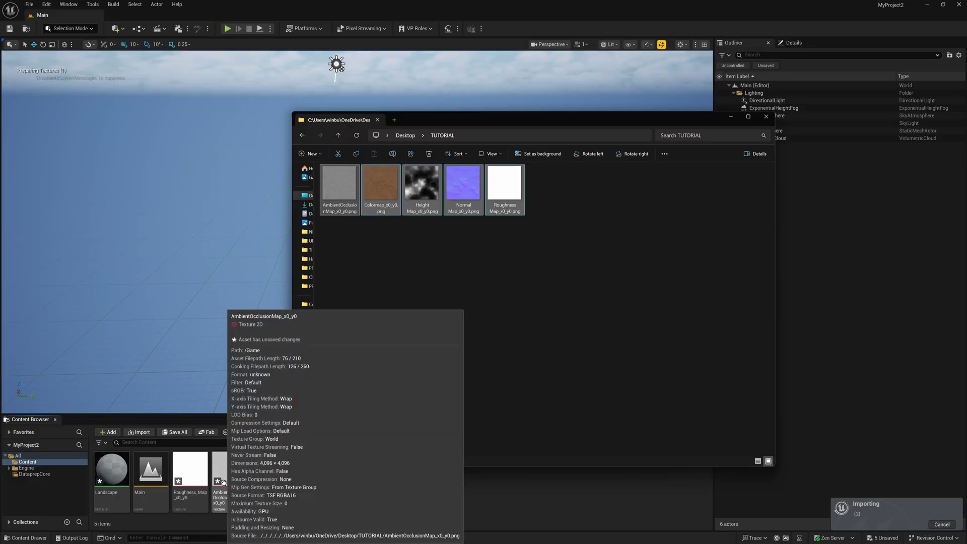
left_click(427, 467)
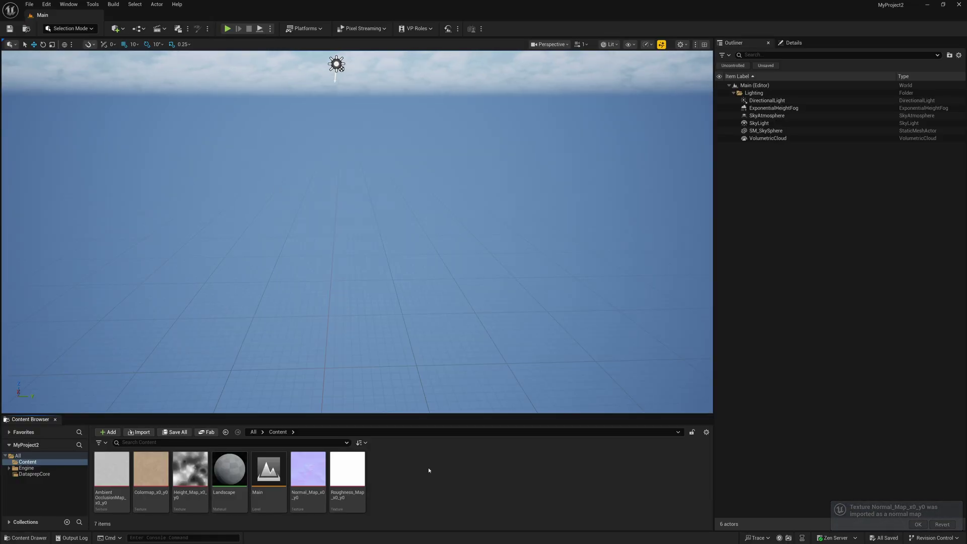
- Open the Landscape material and add the Colormap_x0_y0 texture, connecting its RGB output to Base Color
double_click(236, 476)
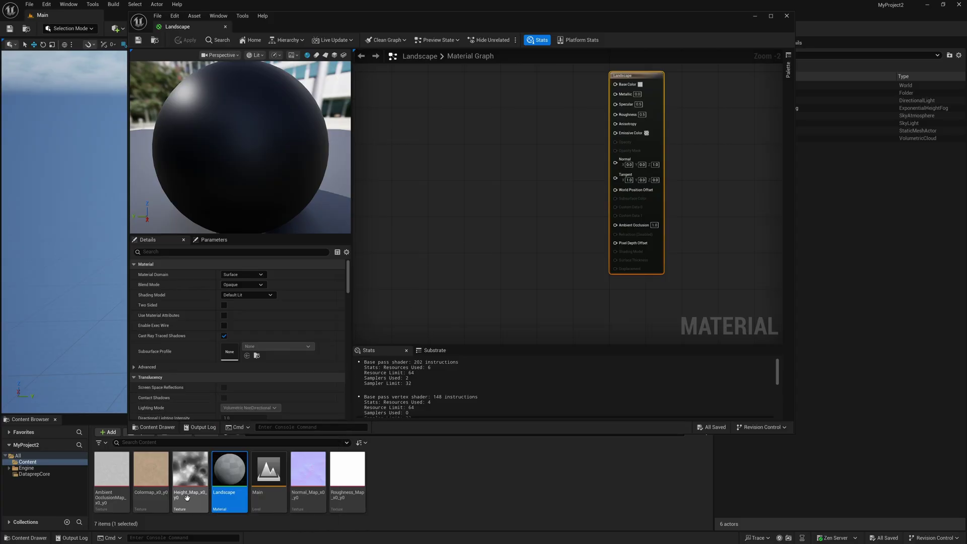
left_click_drag(158, 482, 630, 92)
scroll(524, 166, "up", 1)
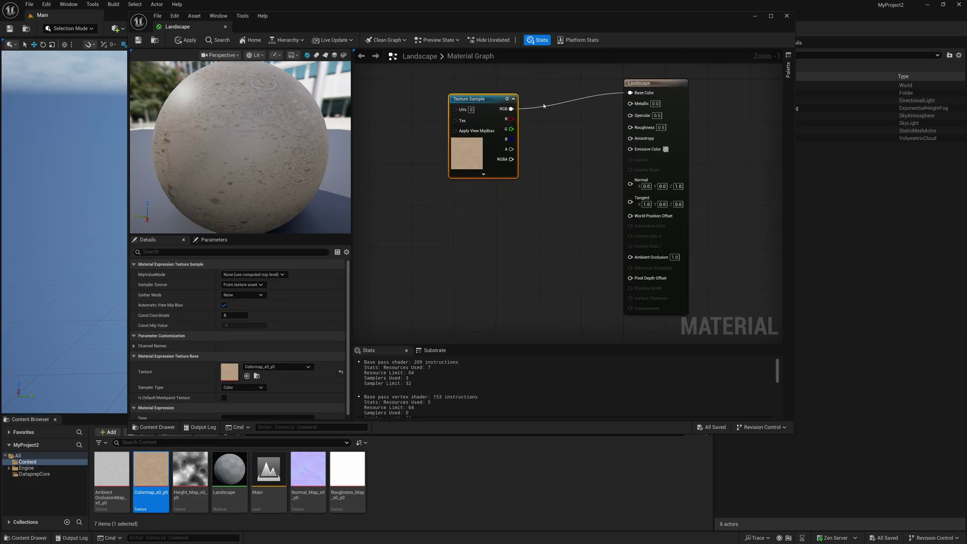
- Add the roughness, normal and ambient occlusion map textures to the graph, connecting each RGB output to its matching Landscape material input
left_click_drag(498, 99, 510, 83)
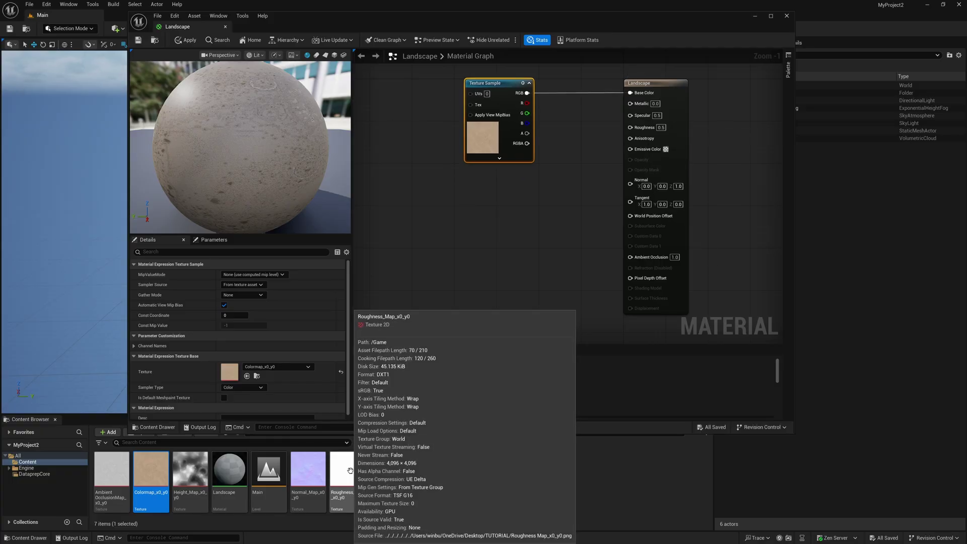
left_click_drag(347, 473, 633, 128)
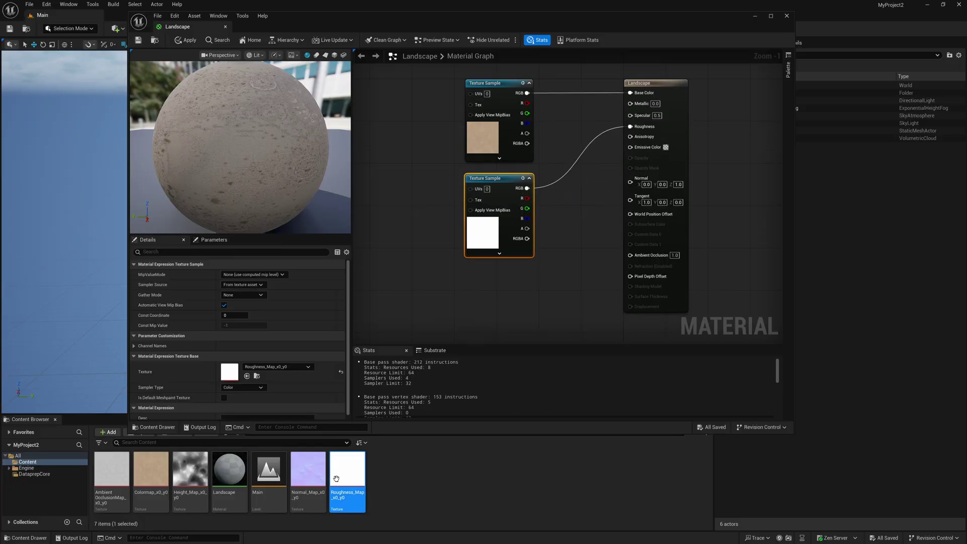
left_click_drag(308, 470, 630, 182)
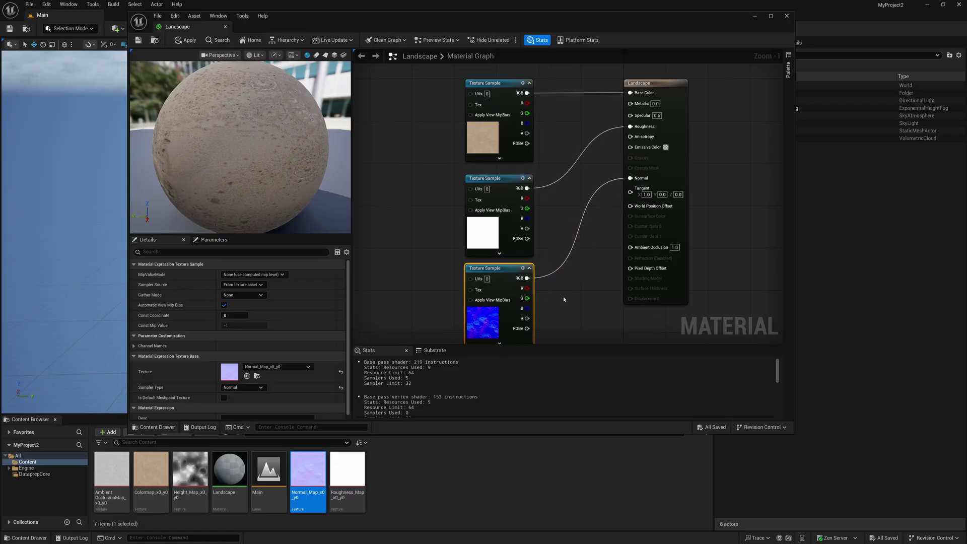
right_click_drag(563, 299, 561, 208)
left_click_drag(118, 470, 627, 157)
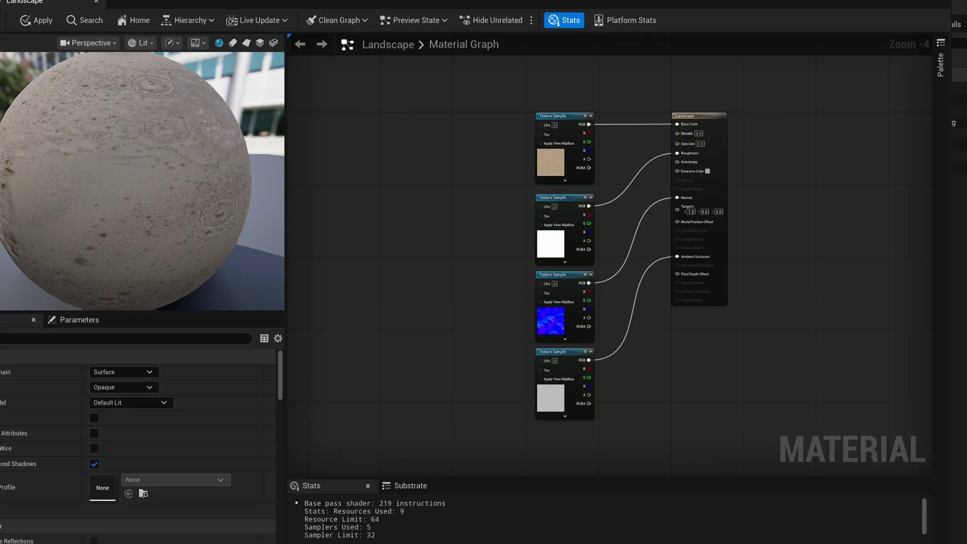
- Add a LandscapeLayerCoords node to the material graph, beside the texture samples
right_click(376, 313)
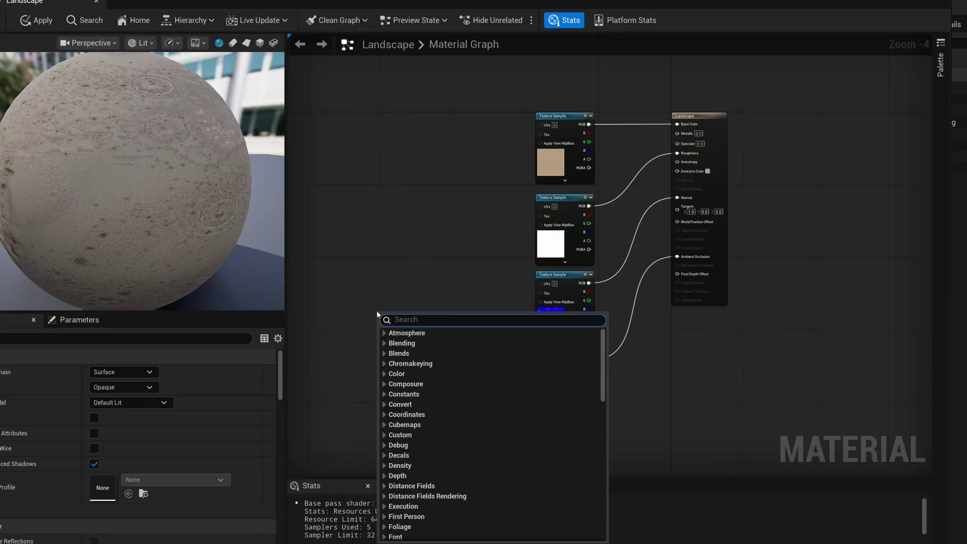
type("landscape")
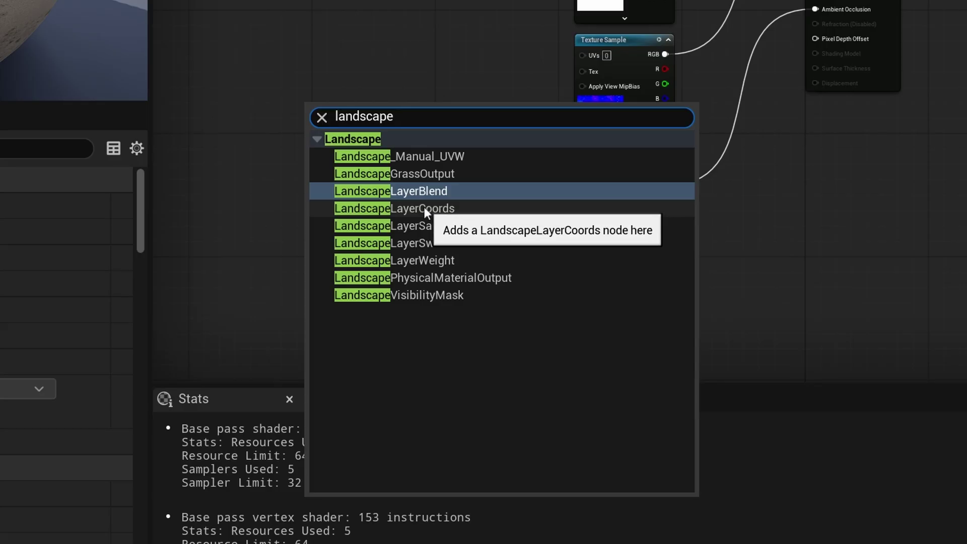
left_click(430, 210)
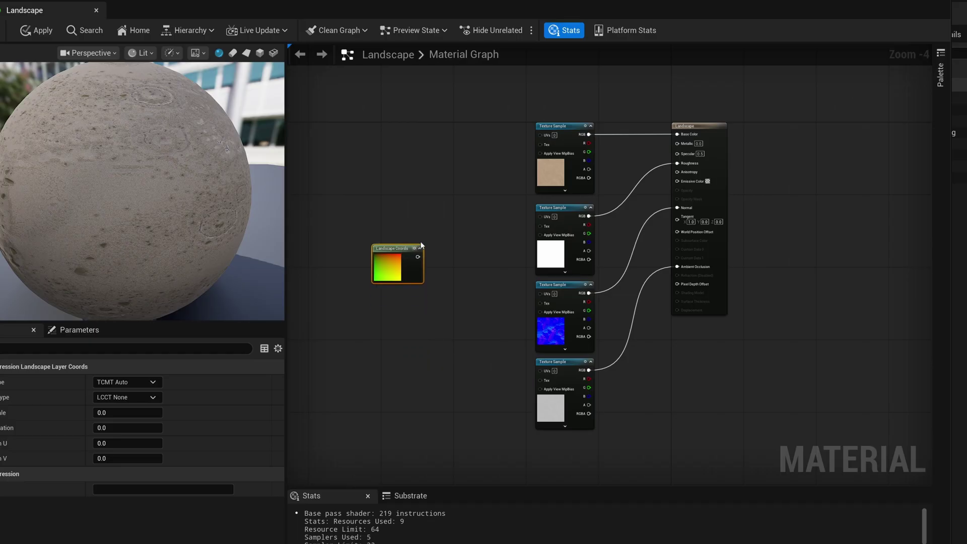
scroll(438, 237, "up", 3)
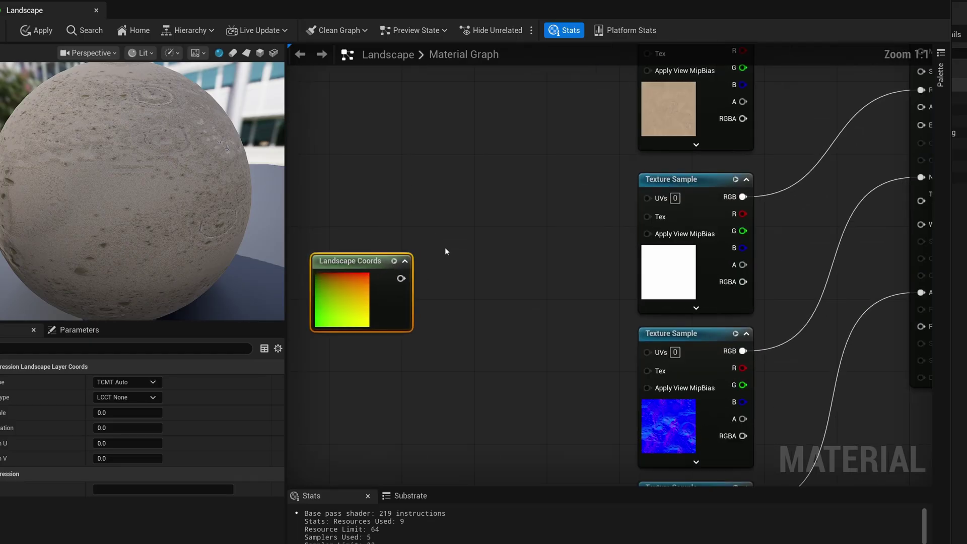
right_click_drag(445, 250, 492, 337)
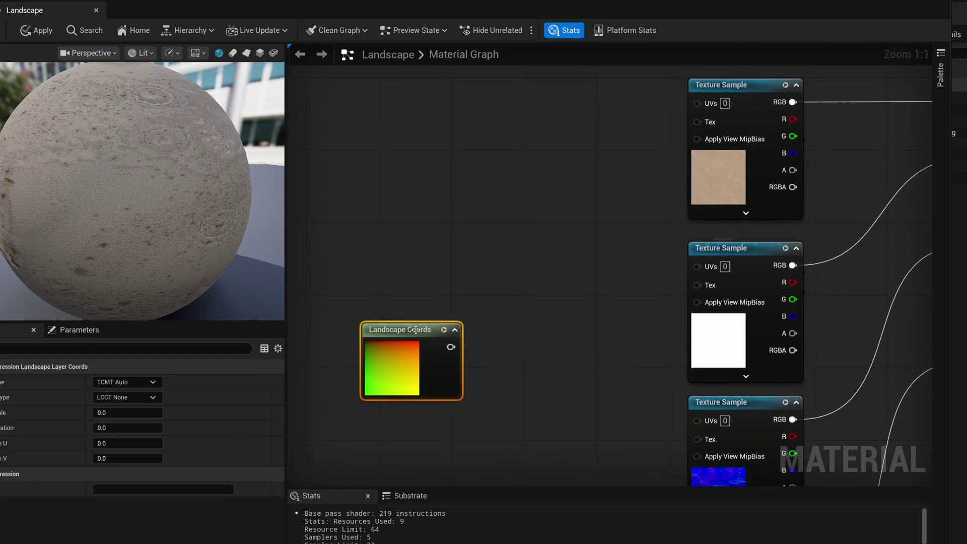
- Connect the Landscape Coords node to the UVs of all four texture samples and set its Mapping Scale to 4096
left_click_drag(415, 330, 703, 105)
left_click_drag(470, 275, 697, 266)
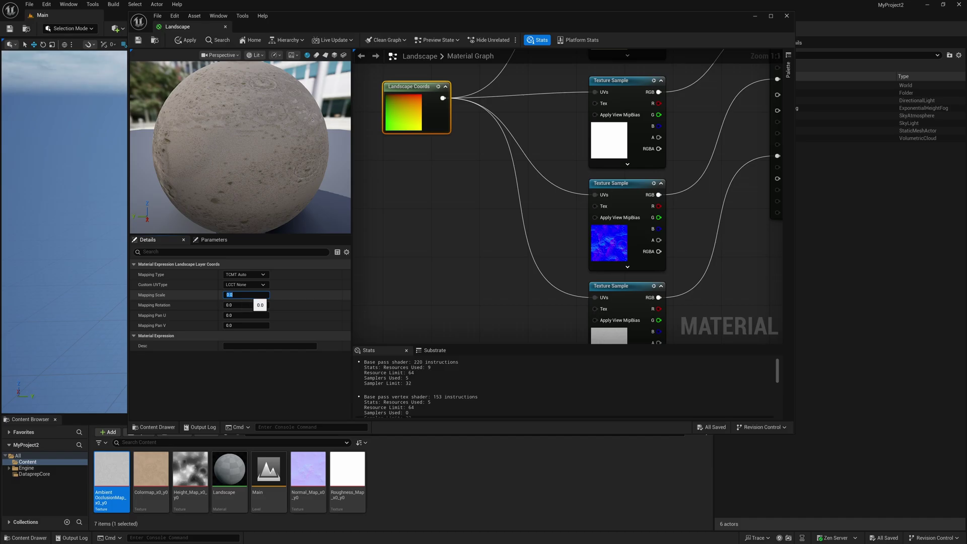
type("4096")
key("Return")
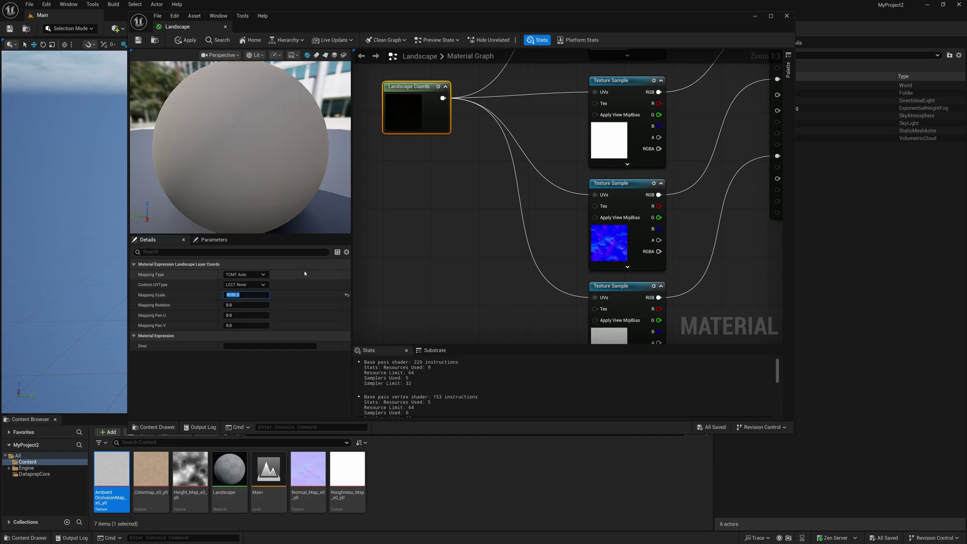
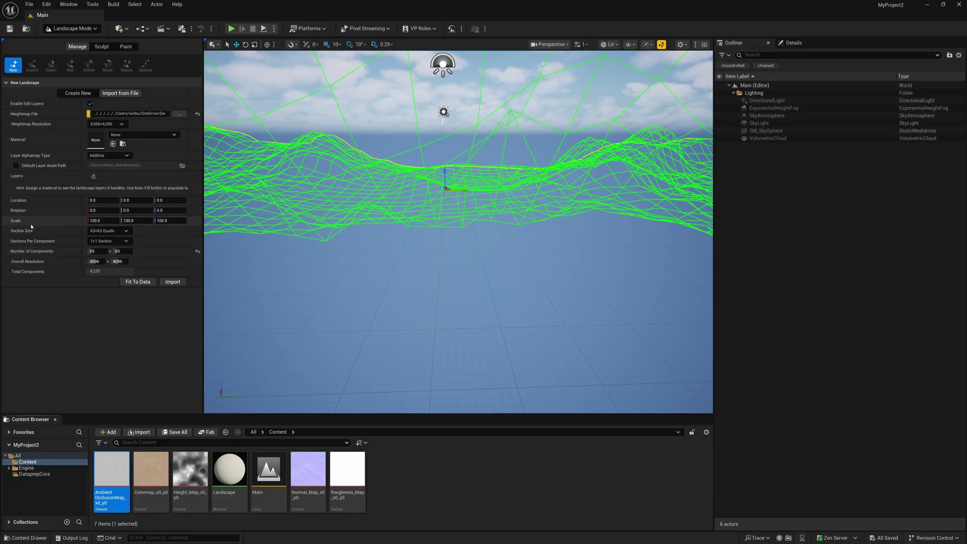
- Set the Z scale of the new landscape to 31
left_click(171, 221)
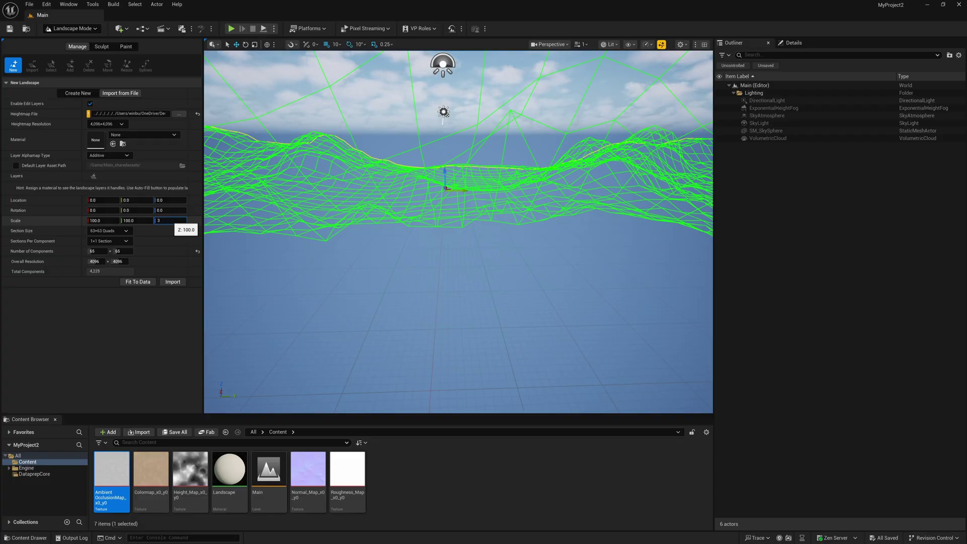
key("Return")
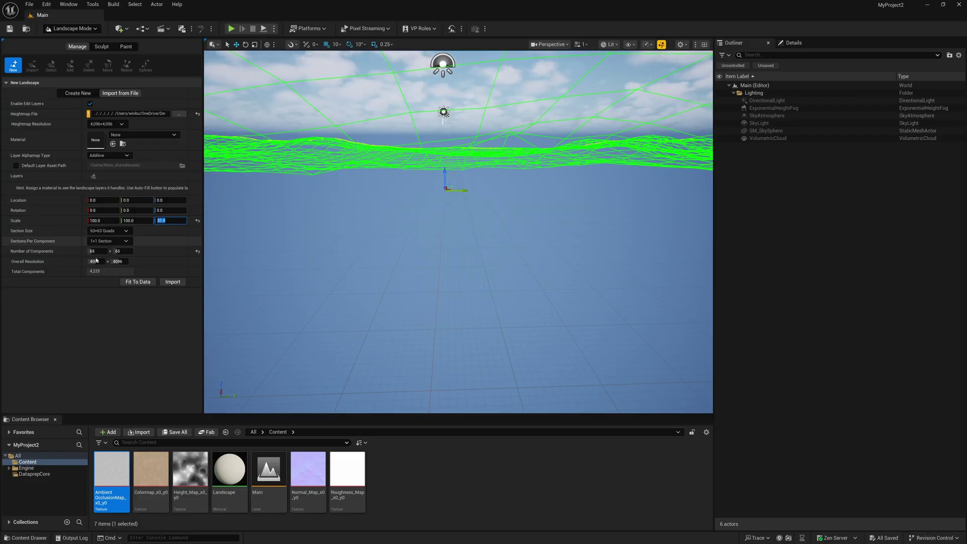
left_click(125, 285)
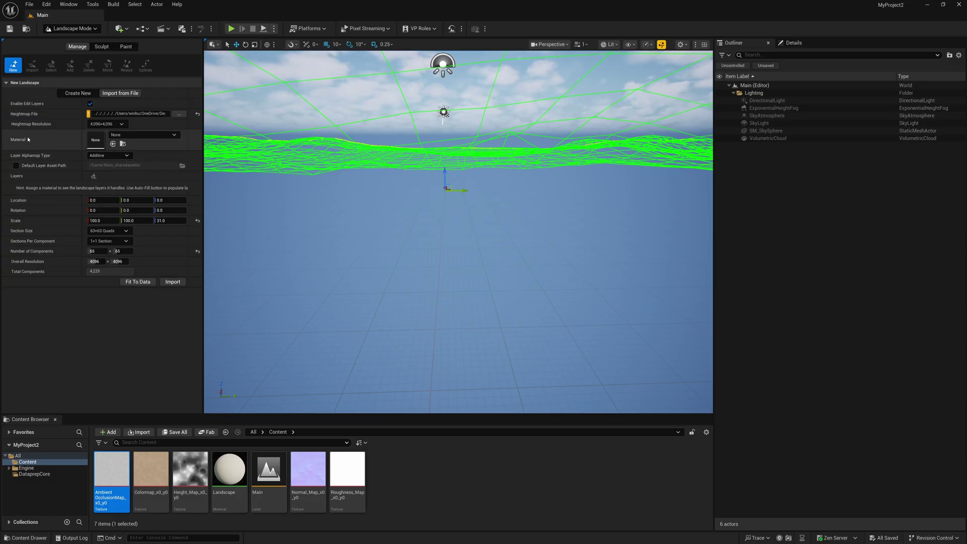
- Assign the Landscape material to the new landscape and import the terrain from the heightmap file
left_click(232, 473)
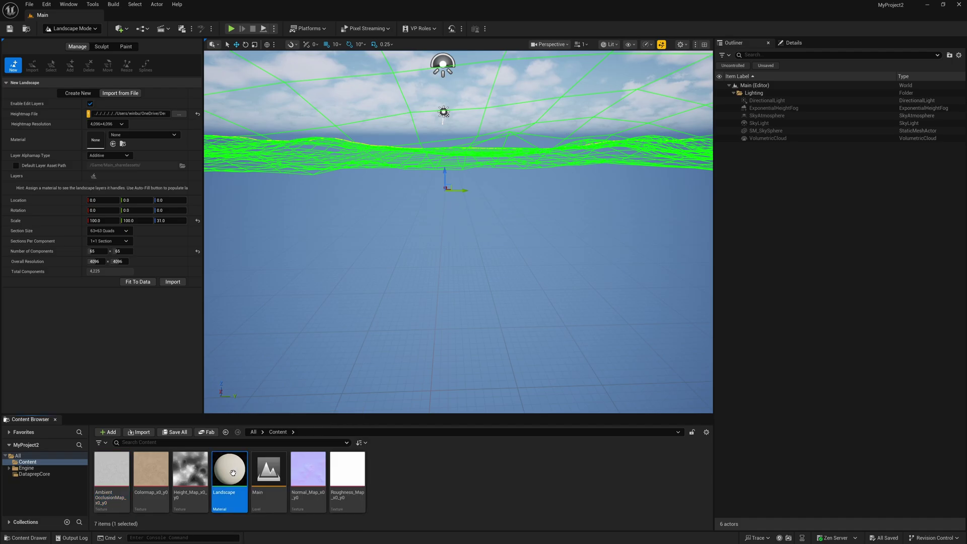
left_click_drag(232, 472, 95, 145)
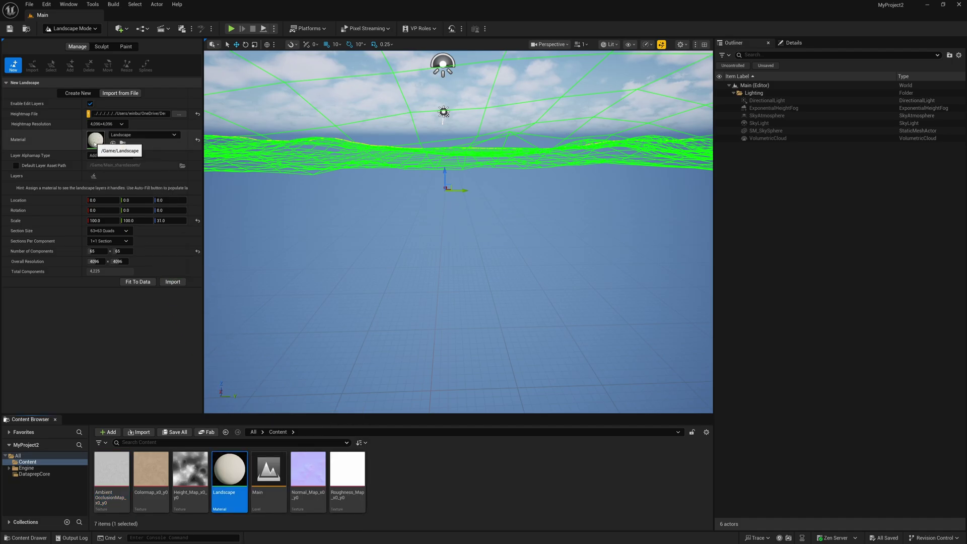
left_click(172, 282)
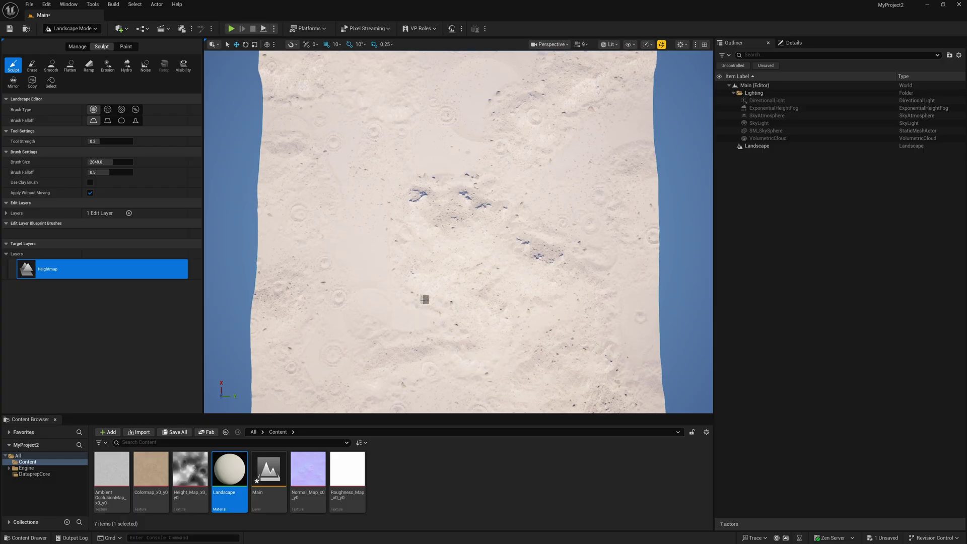
- Open the Landscape material, move its result node away from the texture samples and add a Power node in the gap
double_click(228, 481)
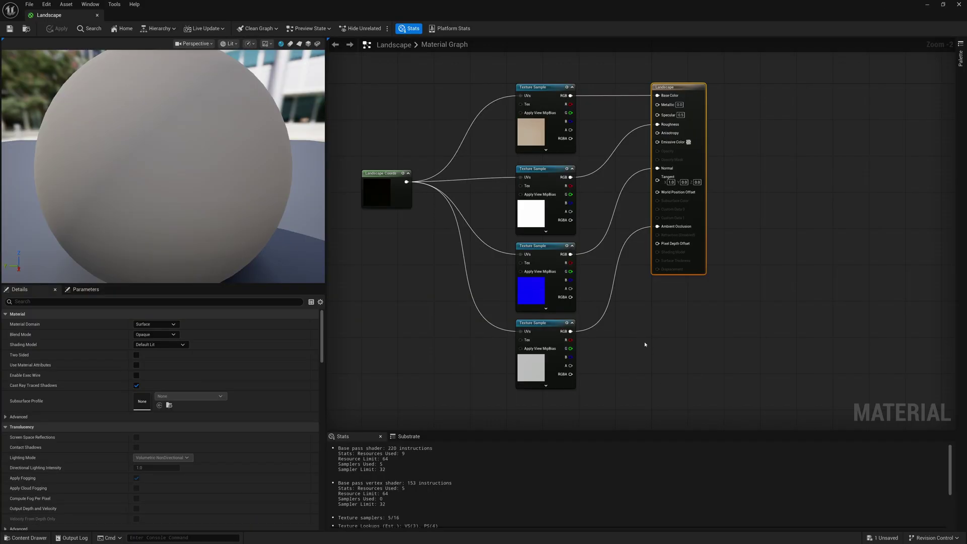
left_click_drag(684, 87, 770, 110)
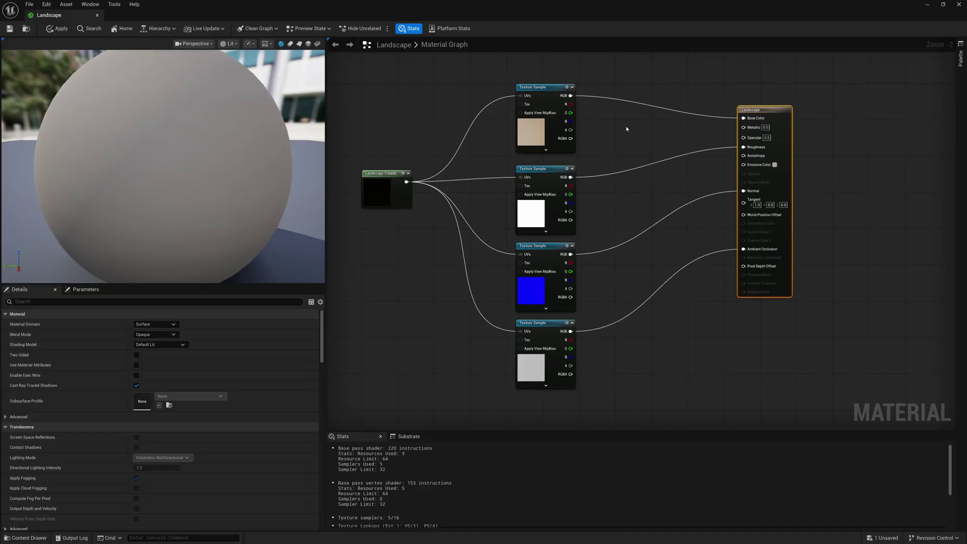
right_click(624, 127)
type("power")
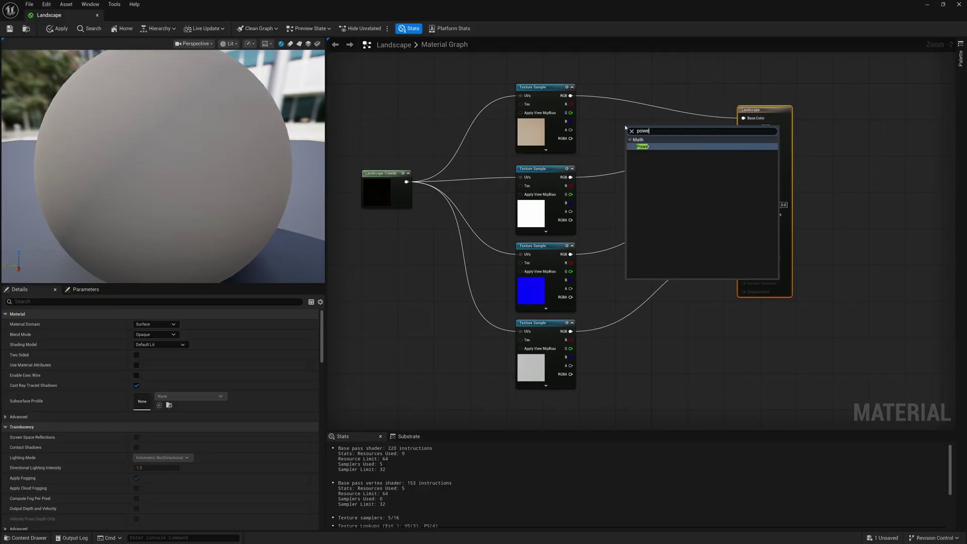
left_click(647, 147)
left_click_drag(640, 118, 640, 114)
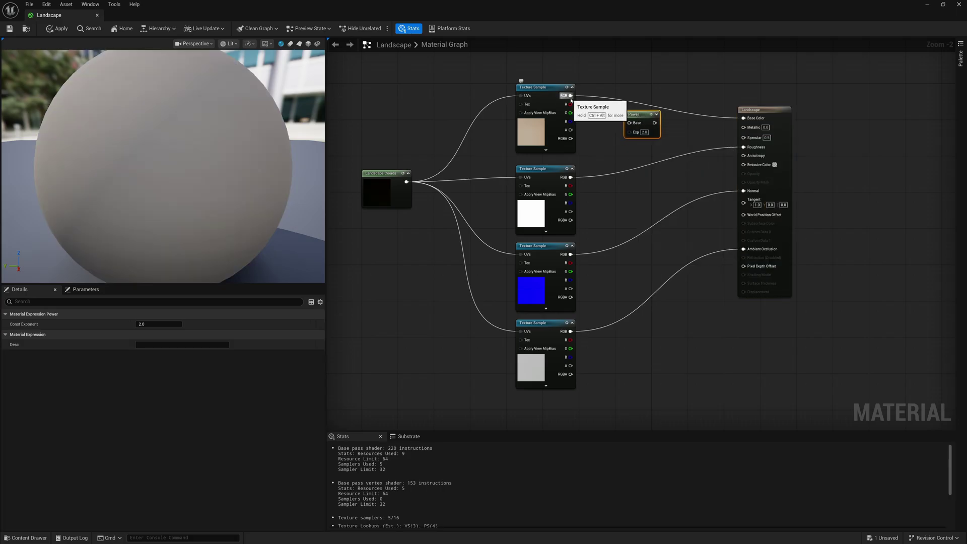
- Route the color map's RGB output through the Power node's Base input and on to Base Color
left_click_drag(571, 96, 629, 124)
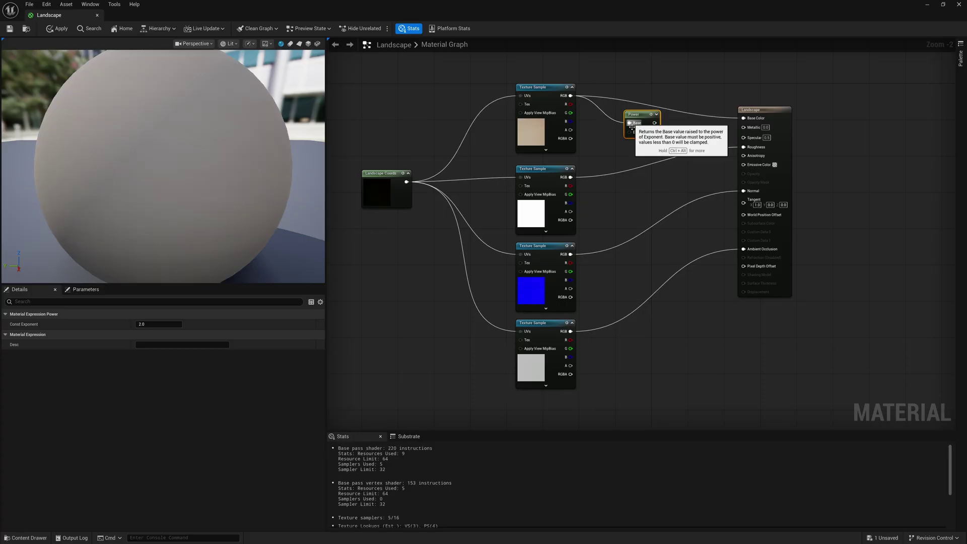
scroll(629, 123, "up", 2)
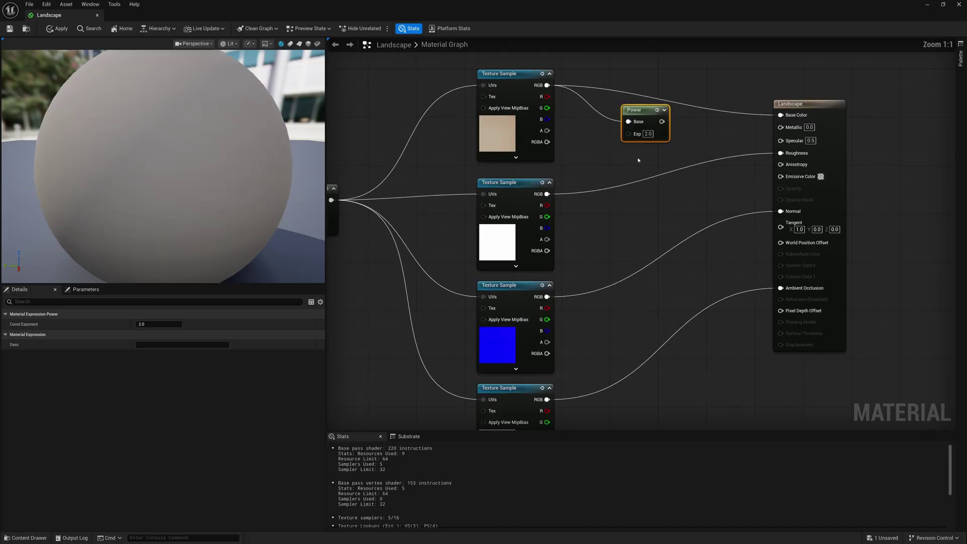
mouse_move(657, 121)
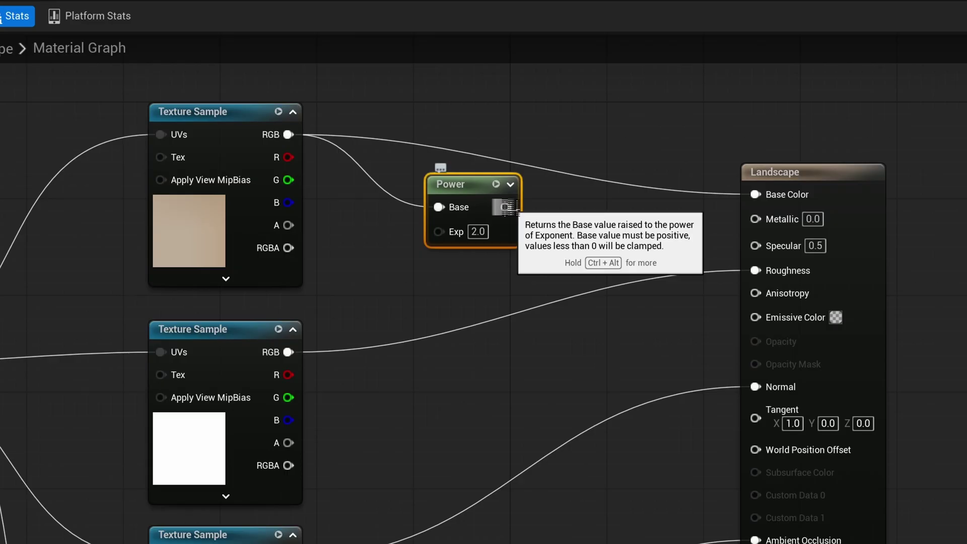
left_click_drag(505, 207, 755, 195)
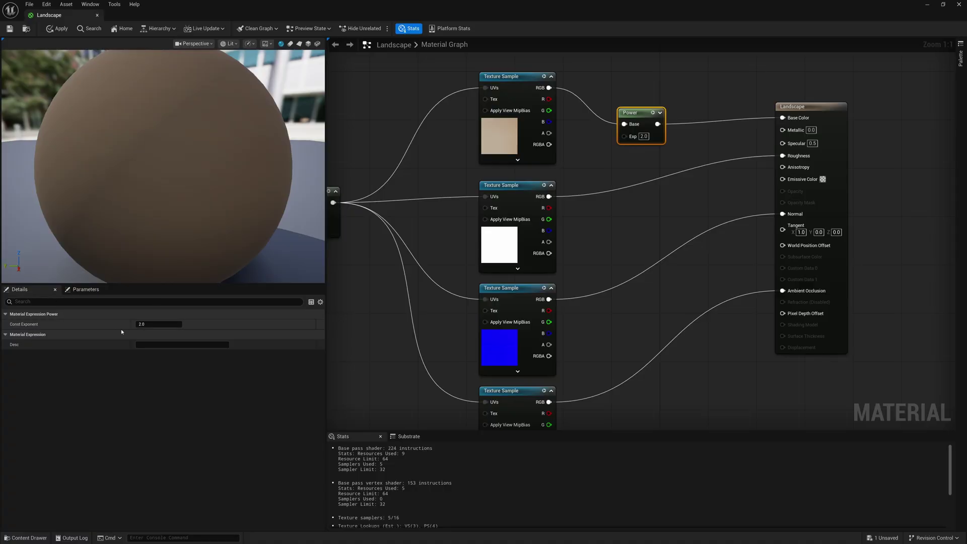
- Set the Power node's Const Exponent to 2.2, save the material and return to the level
left_click(159, 324)
key("Return")
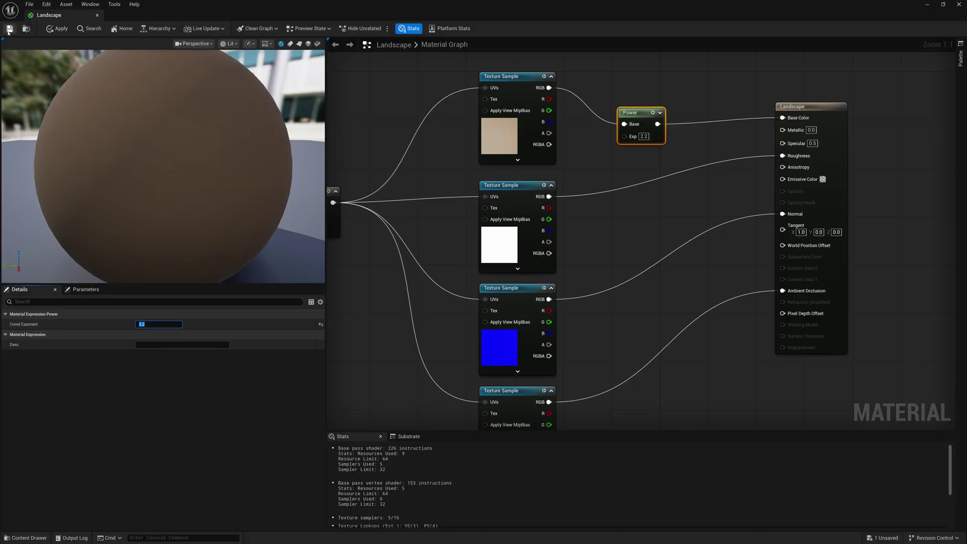
left_click(9, 29)
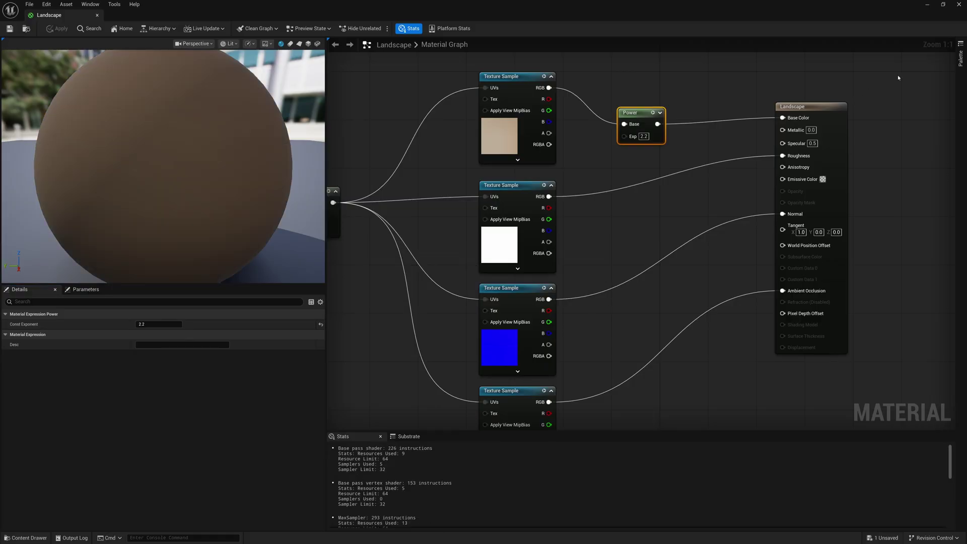
left_click(927, 4)
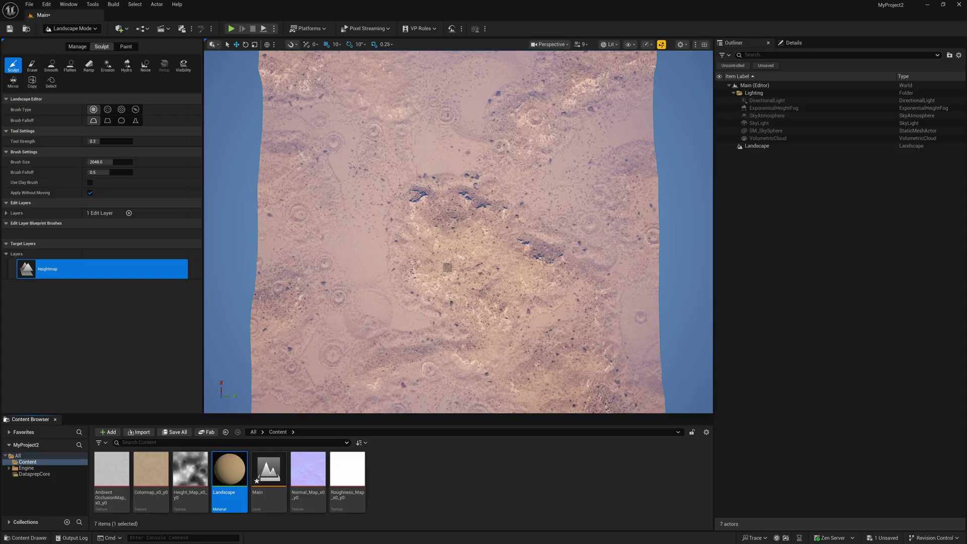
- Reopen the Landscape material, set the Power node's Const Exponent to 3 and save it
double_click(227, 469)
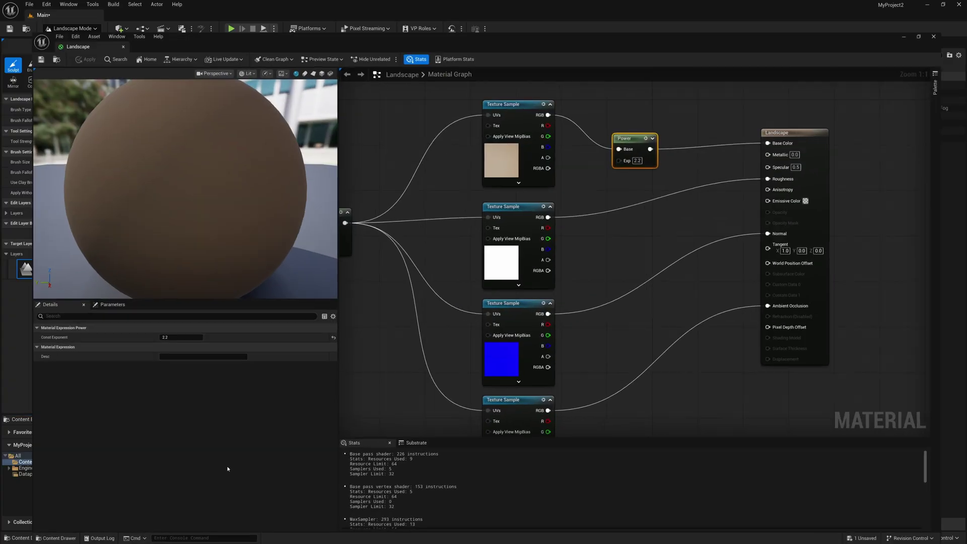
left_click(151, 324)
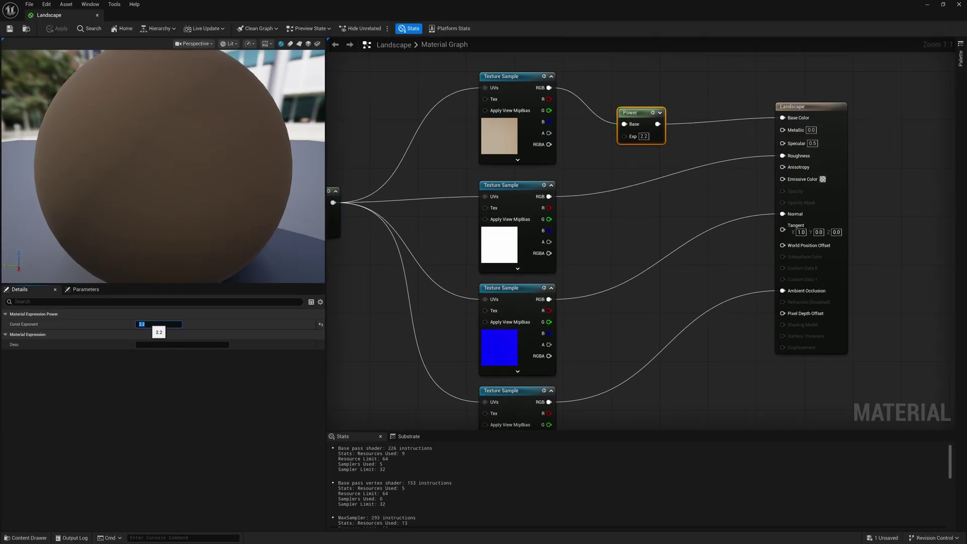
type("3")
key("Return")
key("ctrl+s")
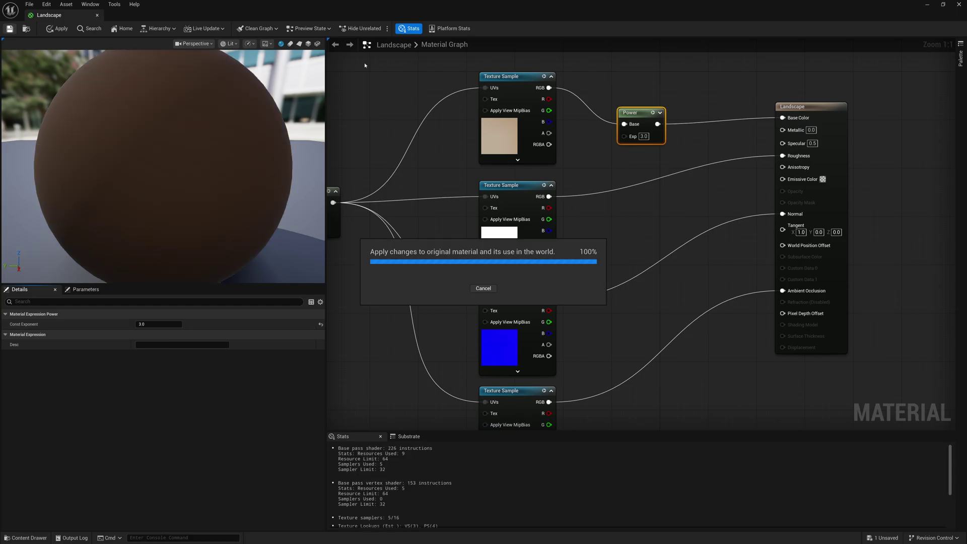
- Return to the level, switch from Landscape Mode to Selection Mode and inspect the textured terrain up close
right_click_drag(400, 346, 400, 335)
key("w")
key("s")
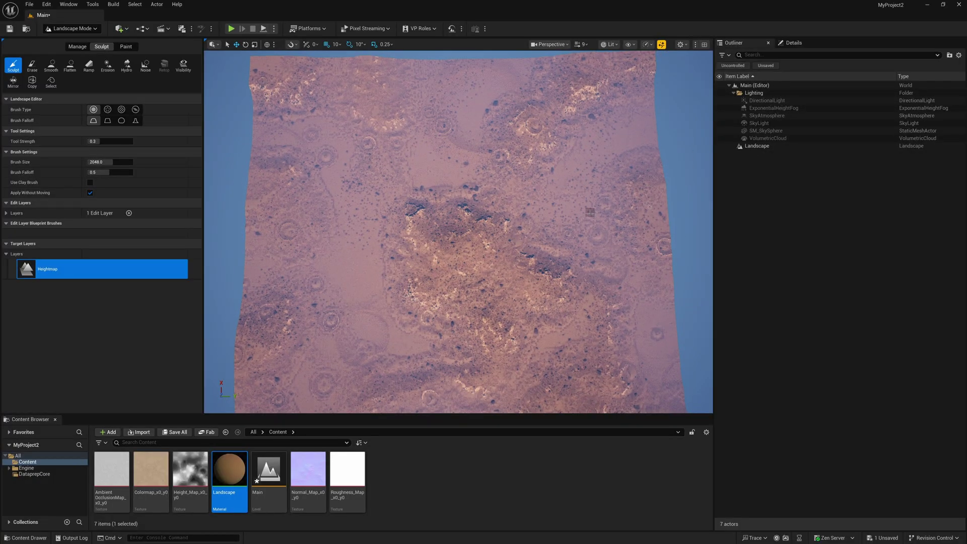
left_click(72, 28)
left_click(65, 37)
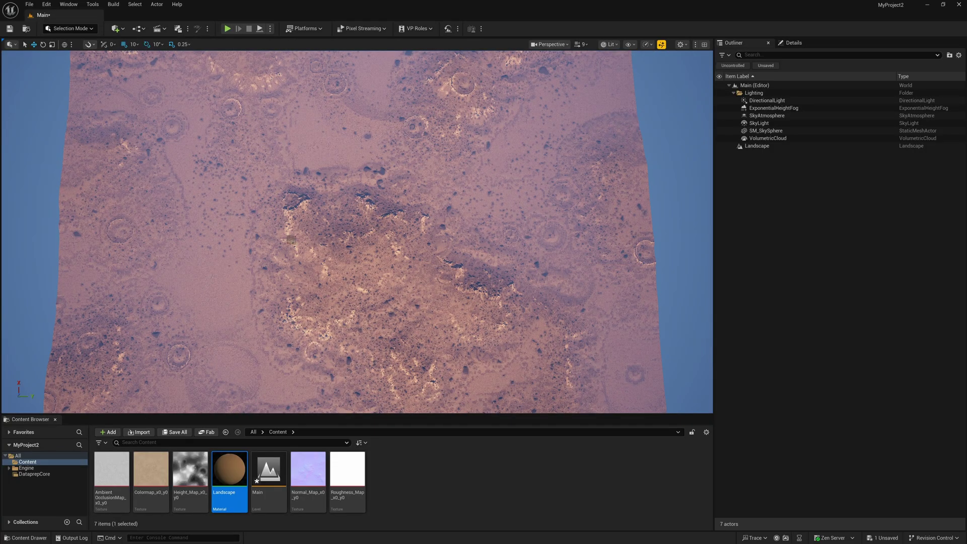
right_click_drag(452, 243, 452, 197)
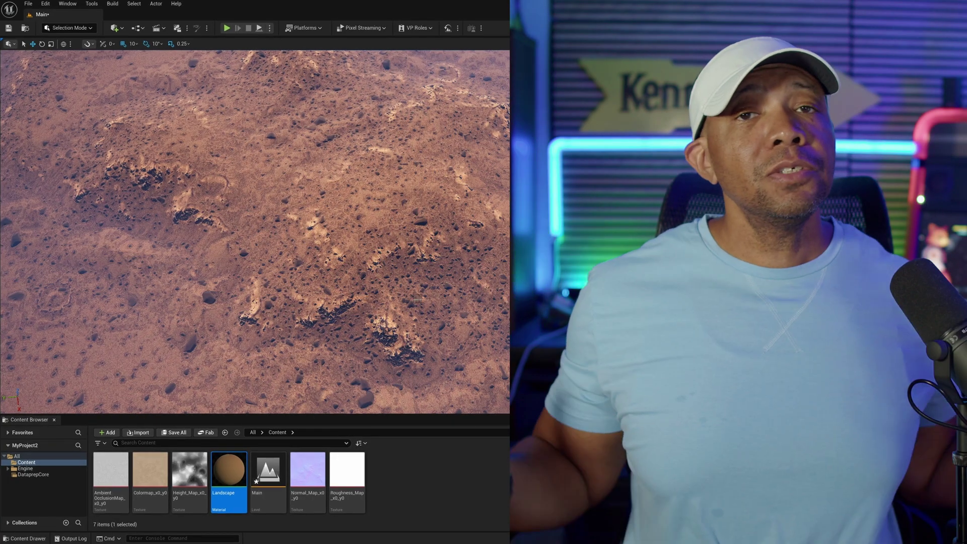